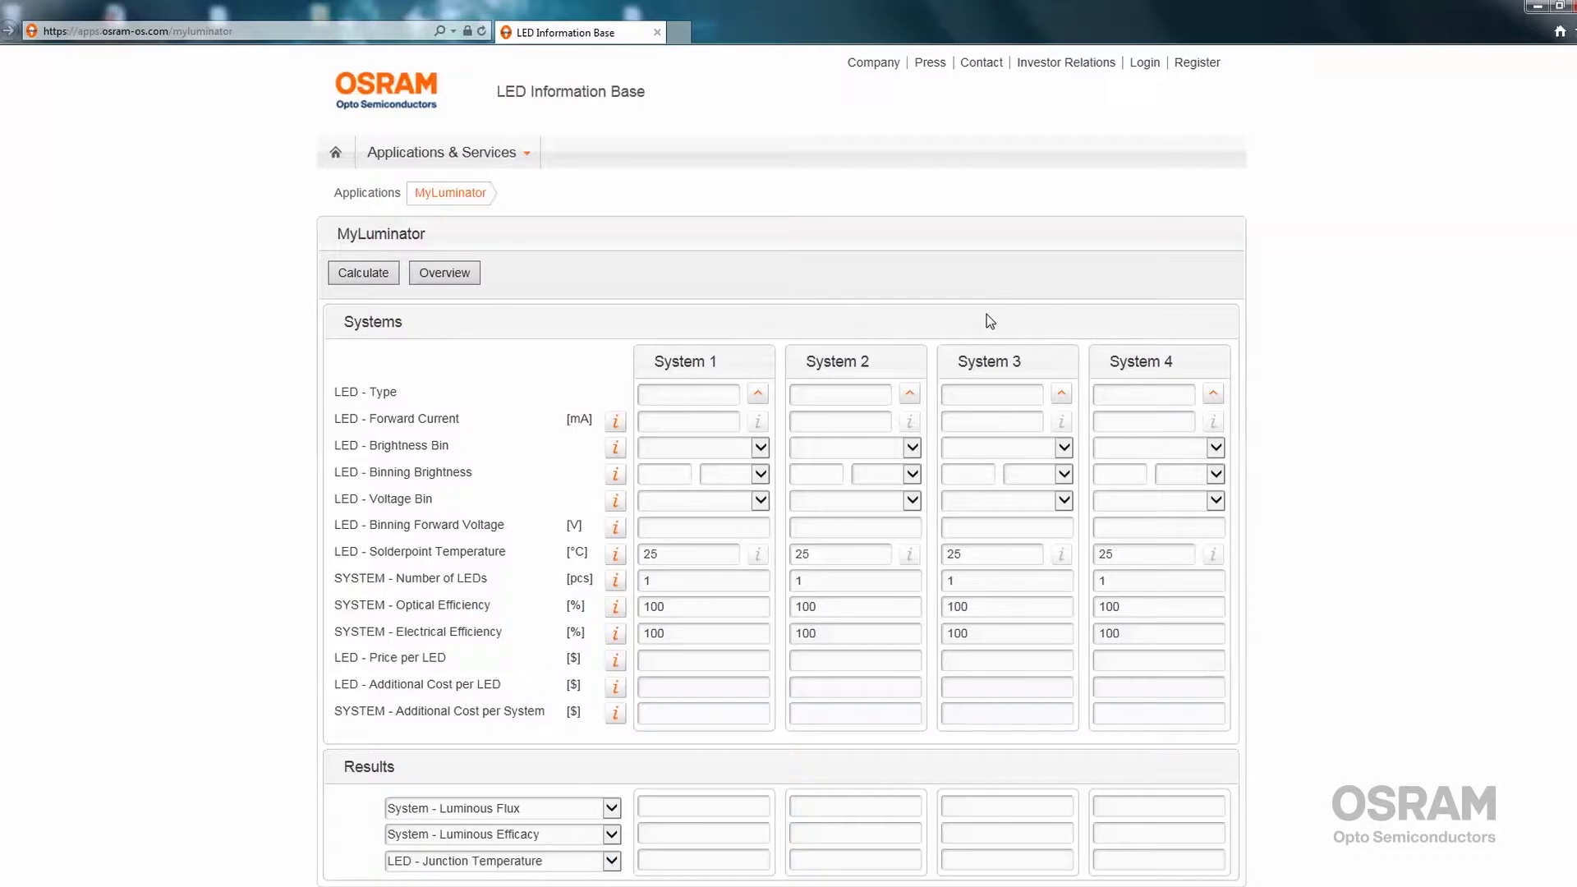
# On the calculator page, choose brand DURIS and sub-brand S for System 1's LED type.
pyautogui.click(133, 31)
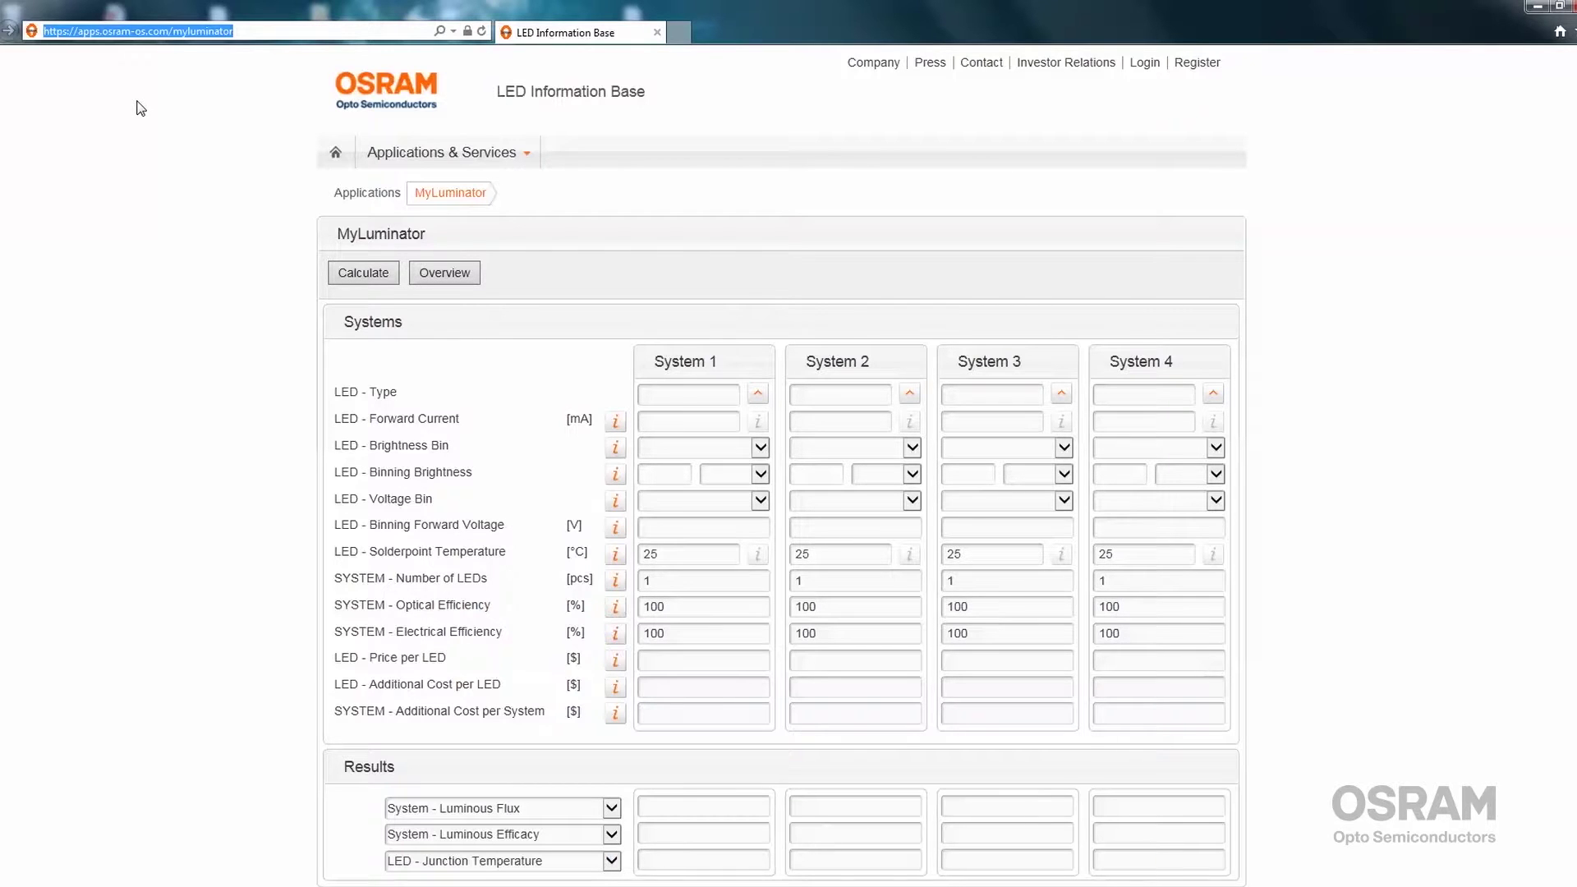
pyautogui.click(362, 381)
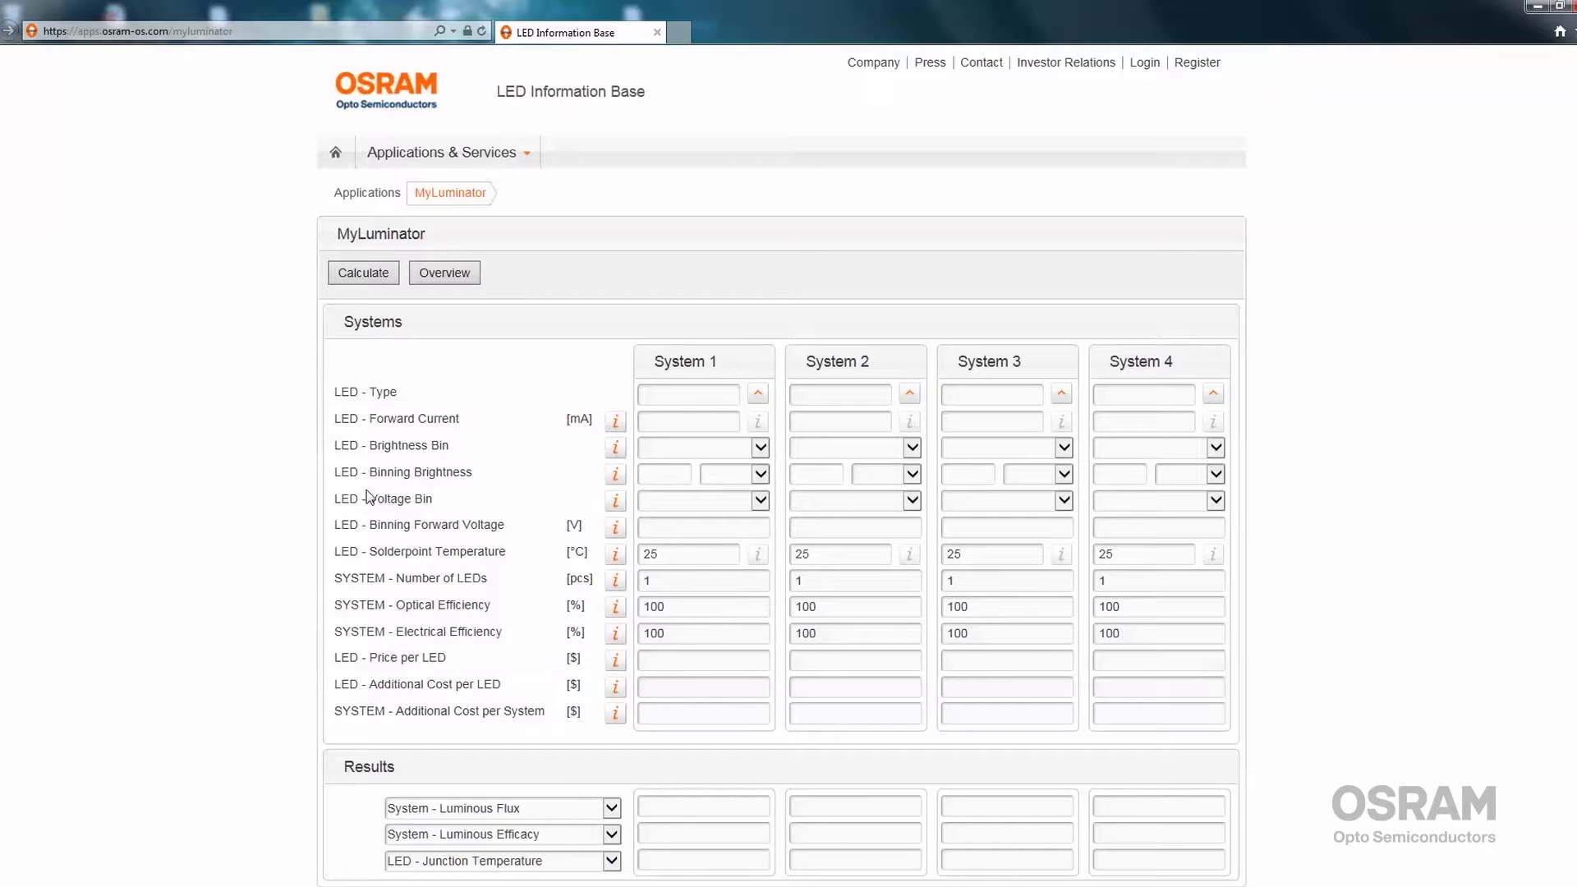
pyautogui.click(758, 395)
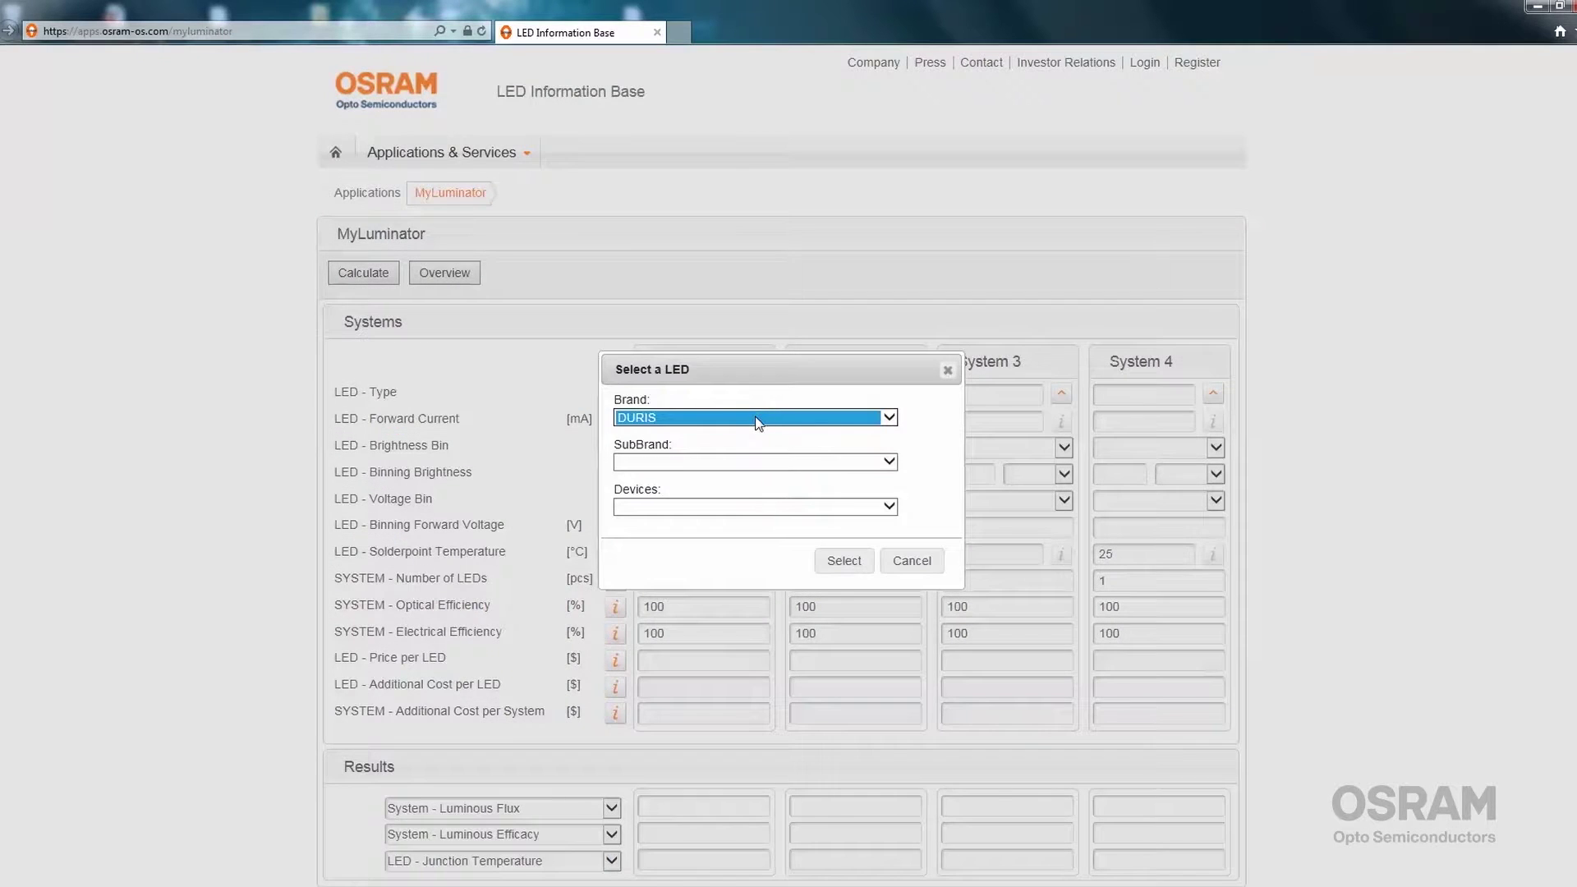
pyautogui.click(758, 422)
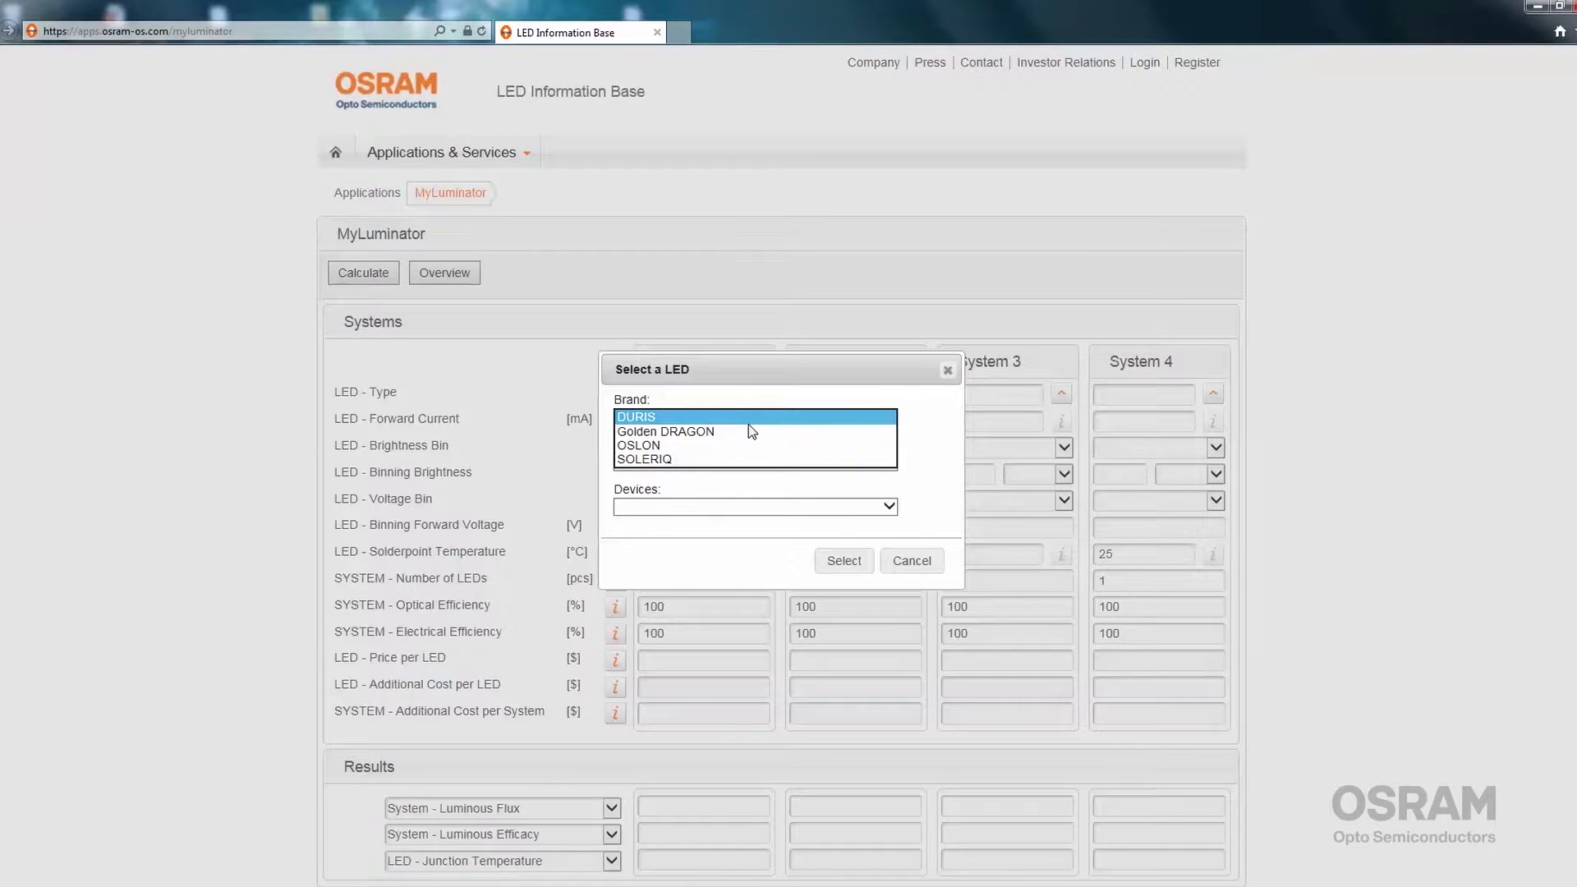
pyautogui.click(742, 418)
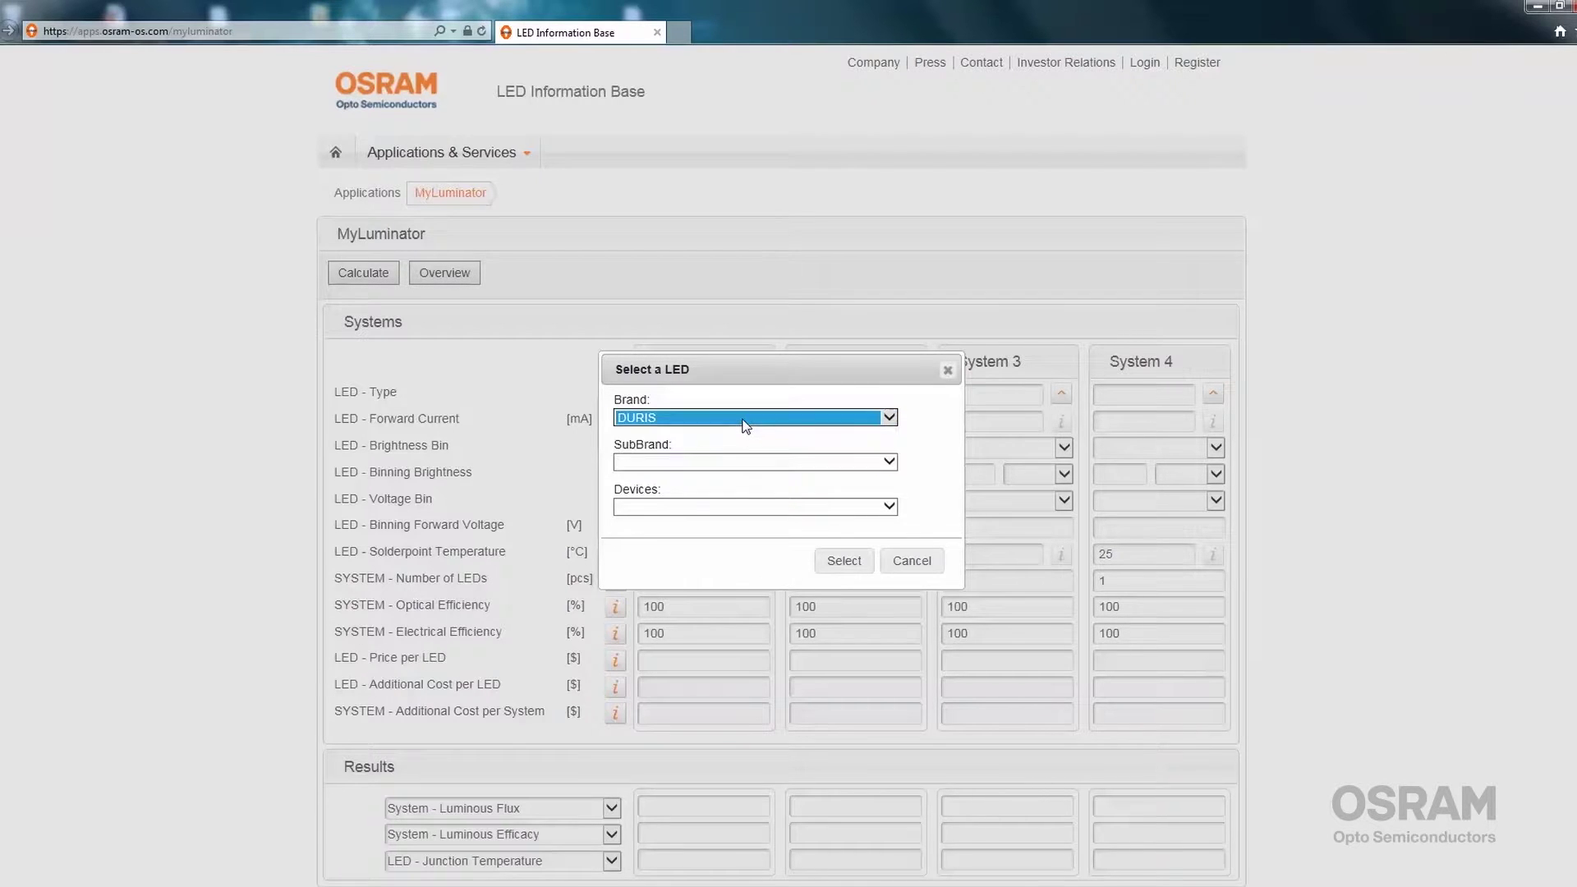
pyautogui.click(745, 463)
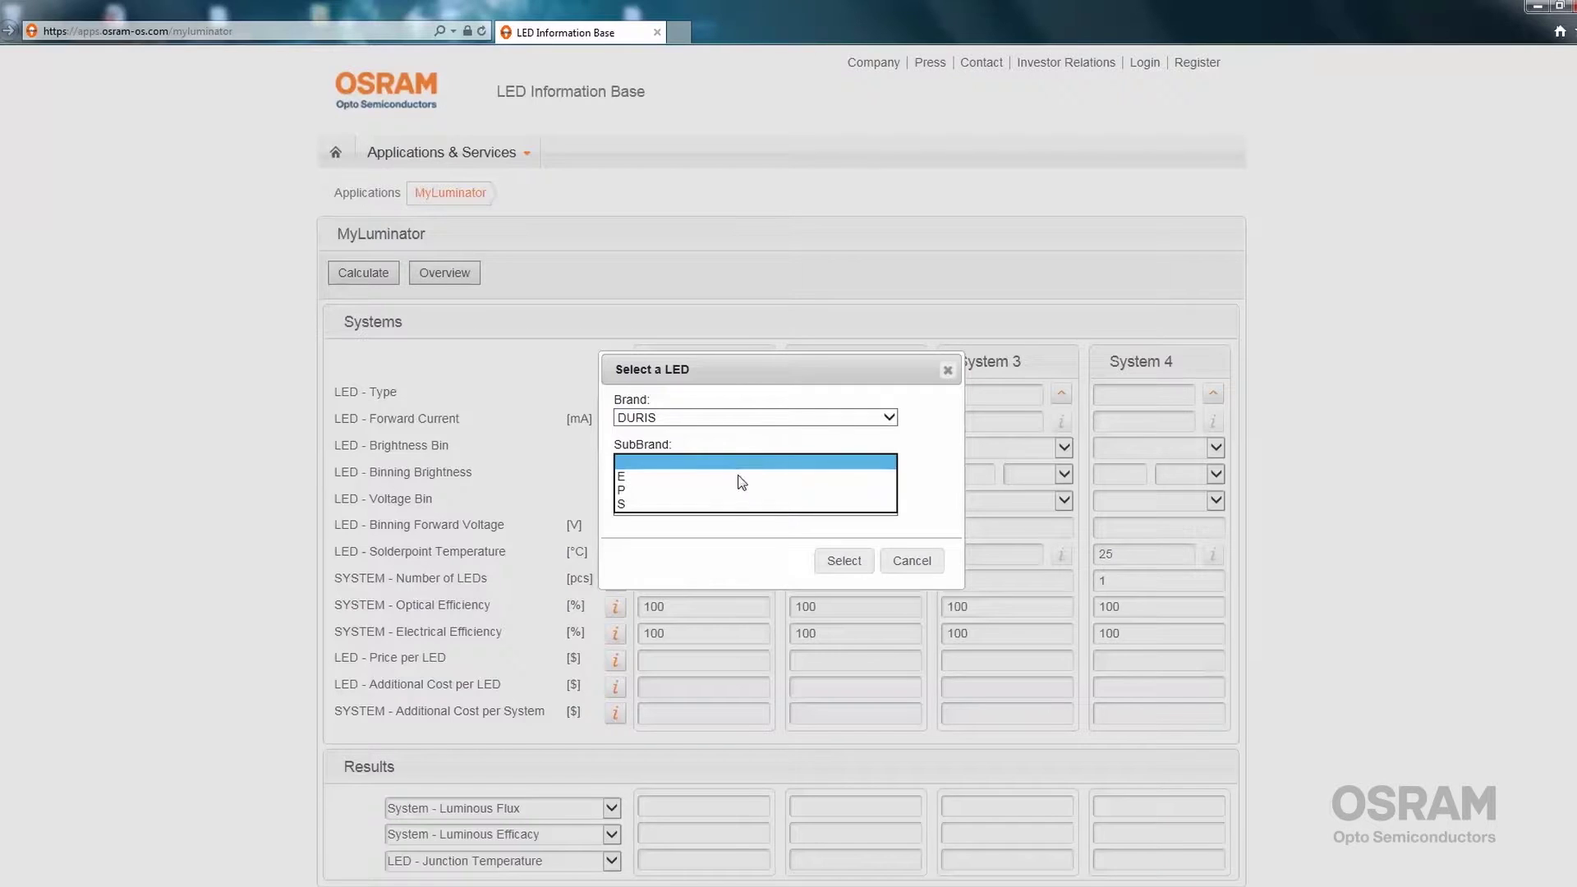
pyautogui.click(736, 505)
# Pick device GW PSLR31.EM with the 4000K variant and load it into System 1.
pyautogui.click(732, 505)
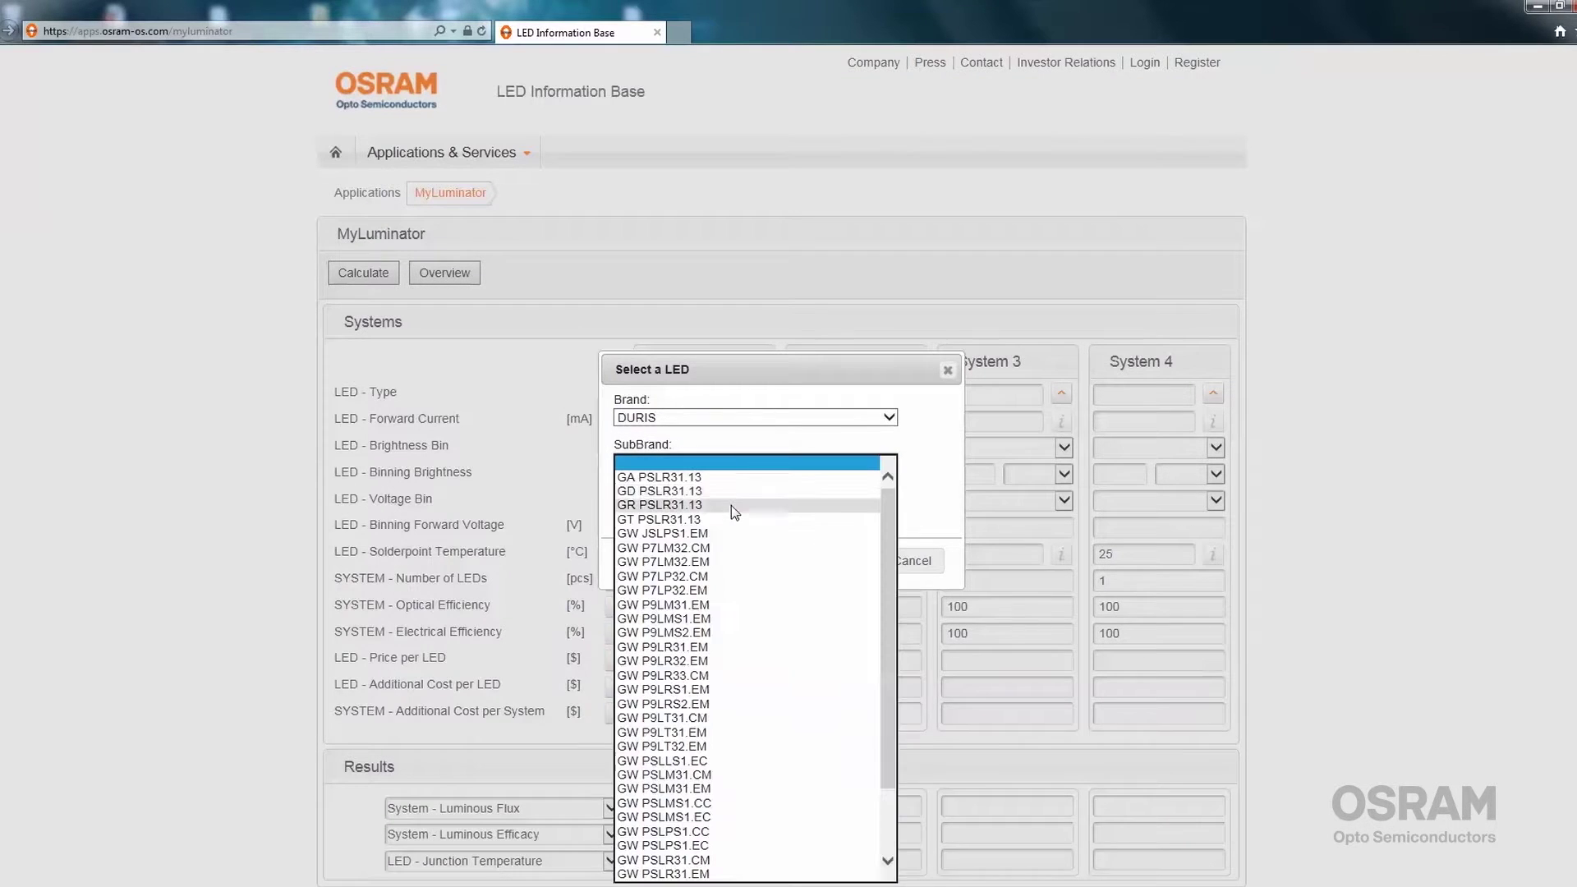
pyautogui.scroll(-2, 760, 570)
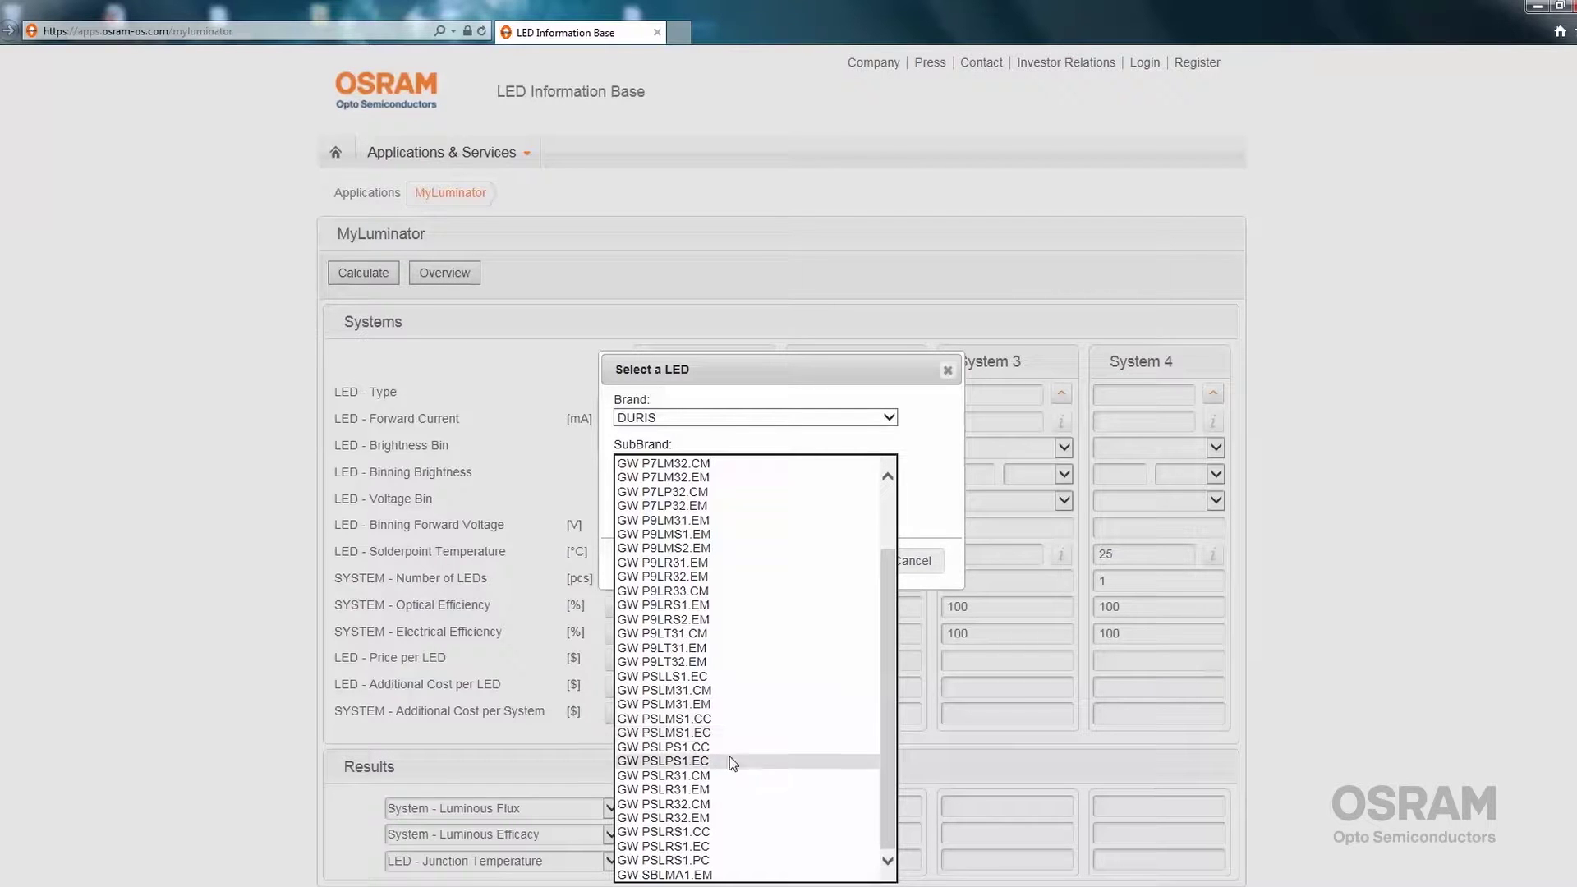
pyautogui.click(731, 789)
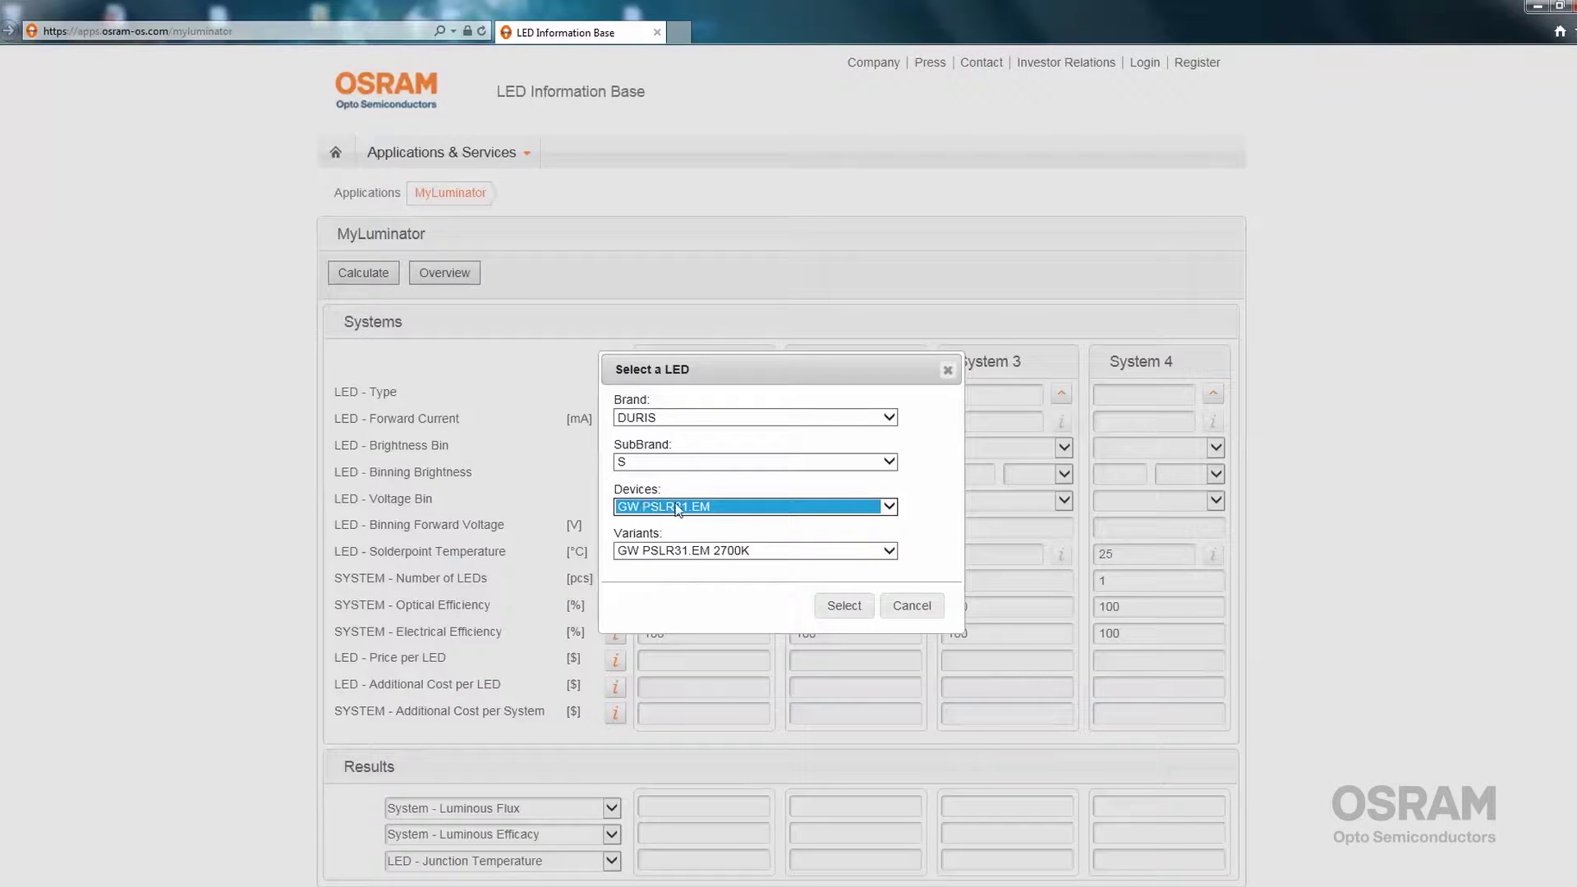
pyautogui.click(770, 554)
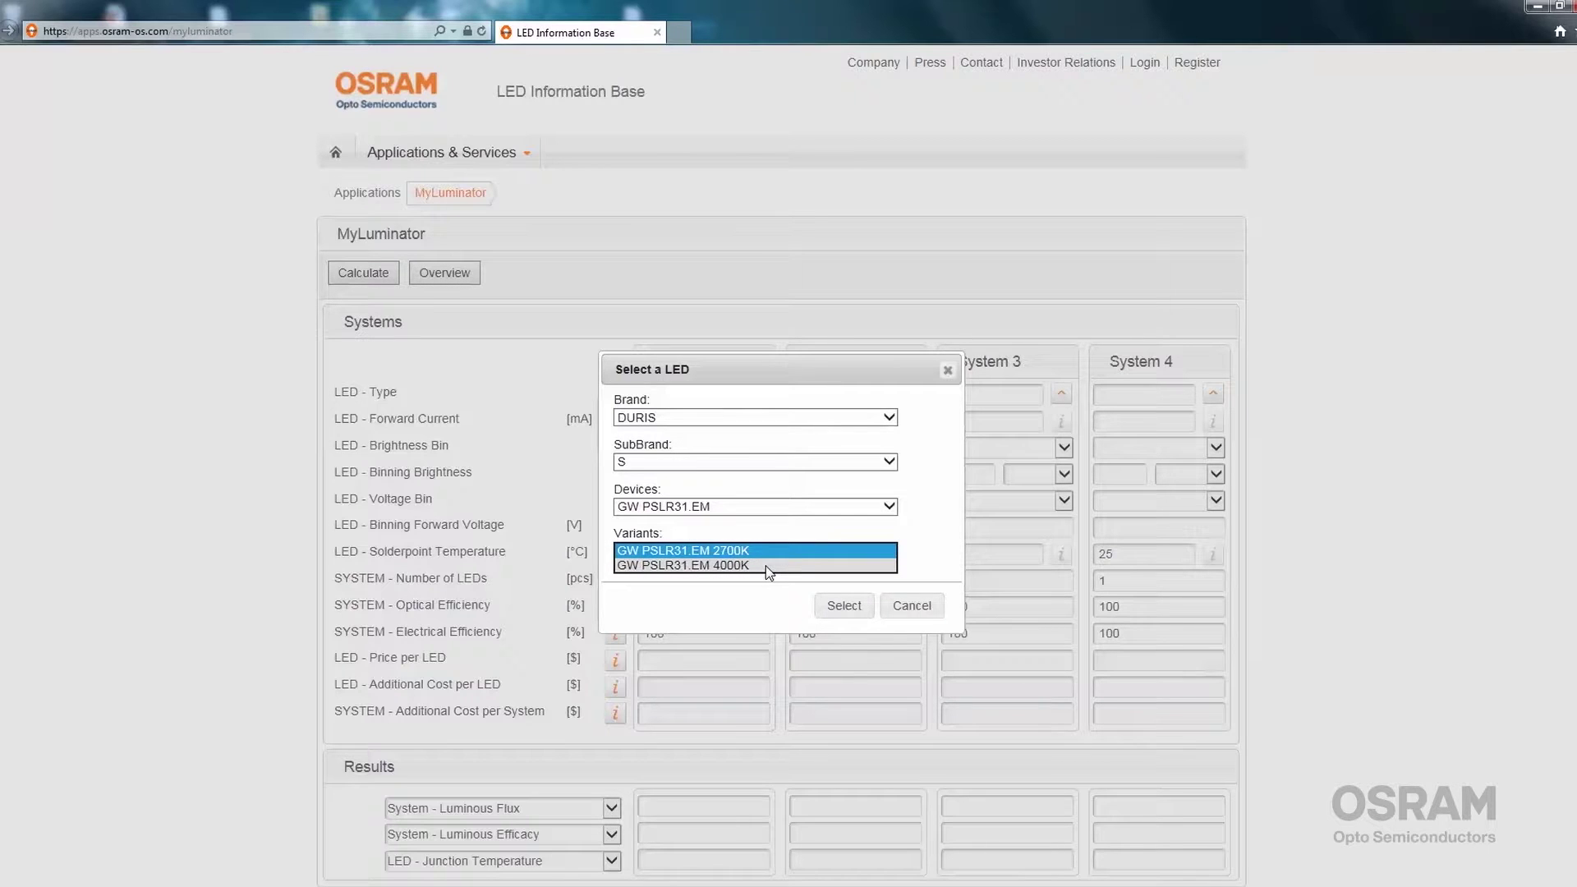
pyautogui.click(768, 566)
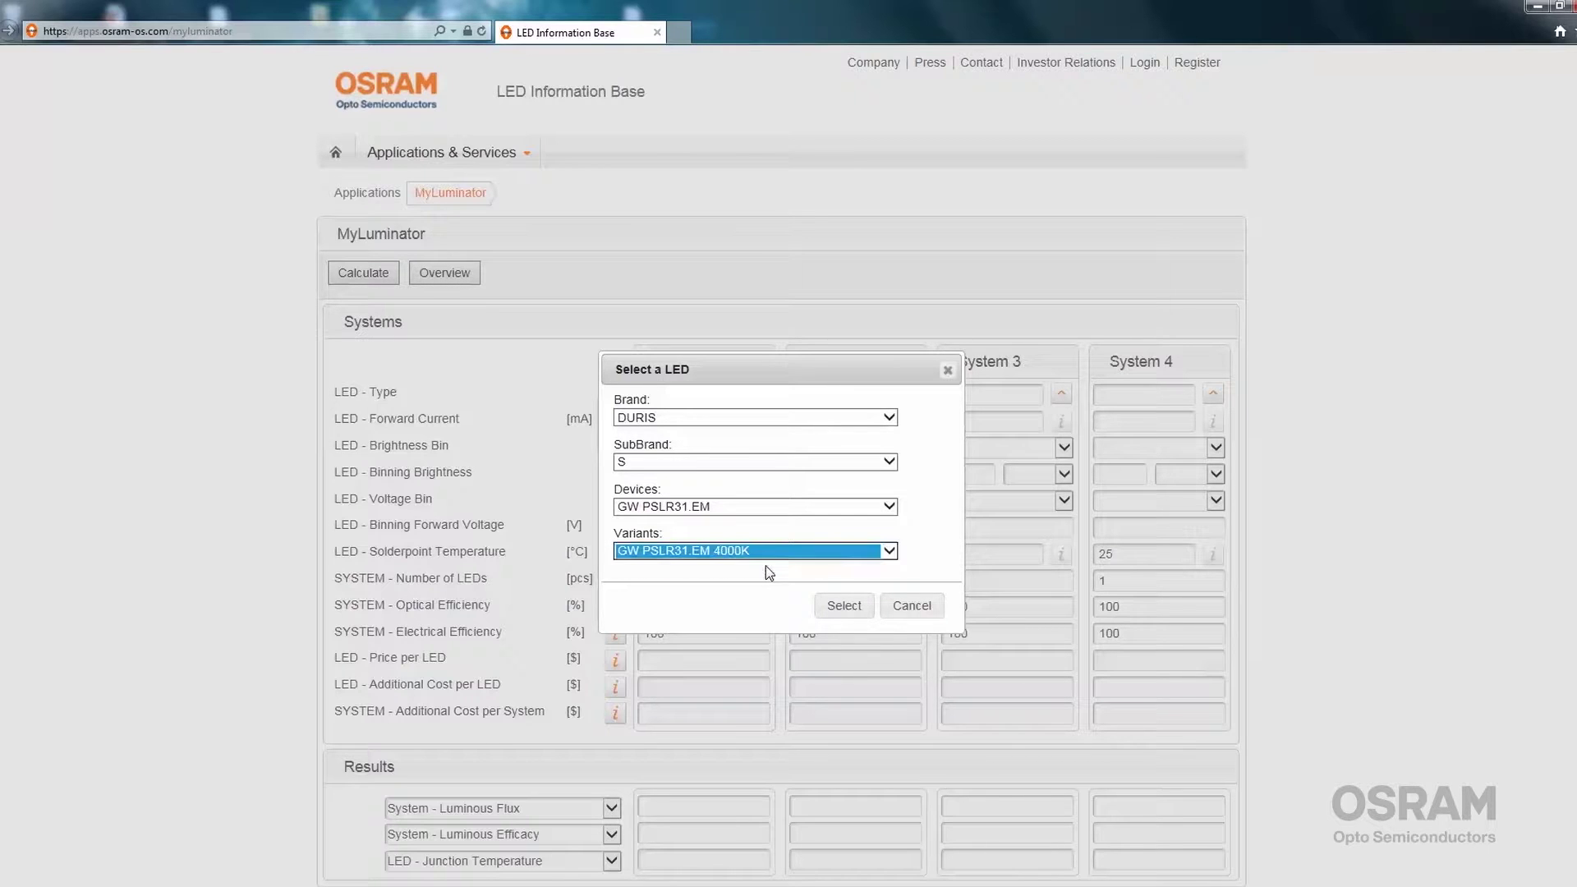
pyautogui.click(844, 608)
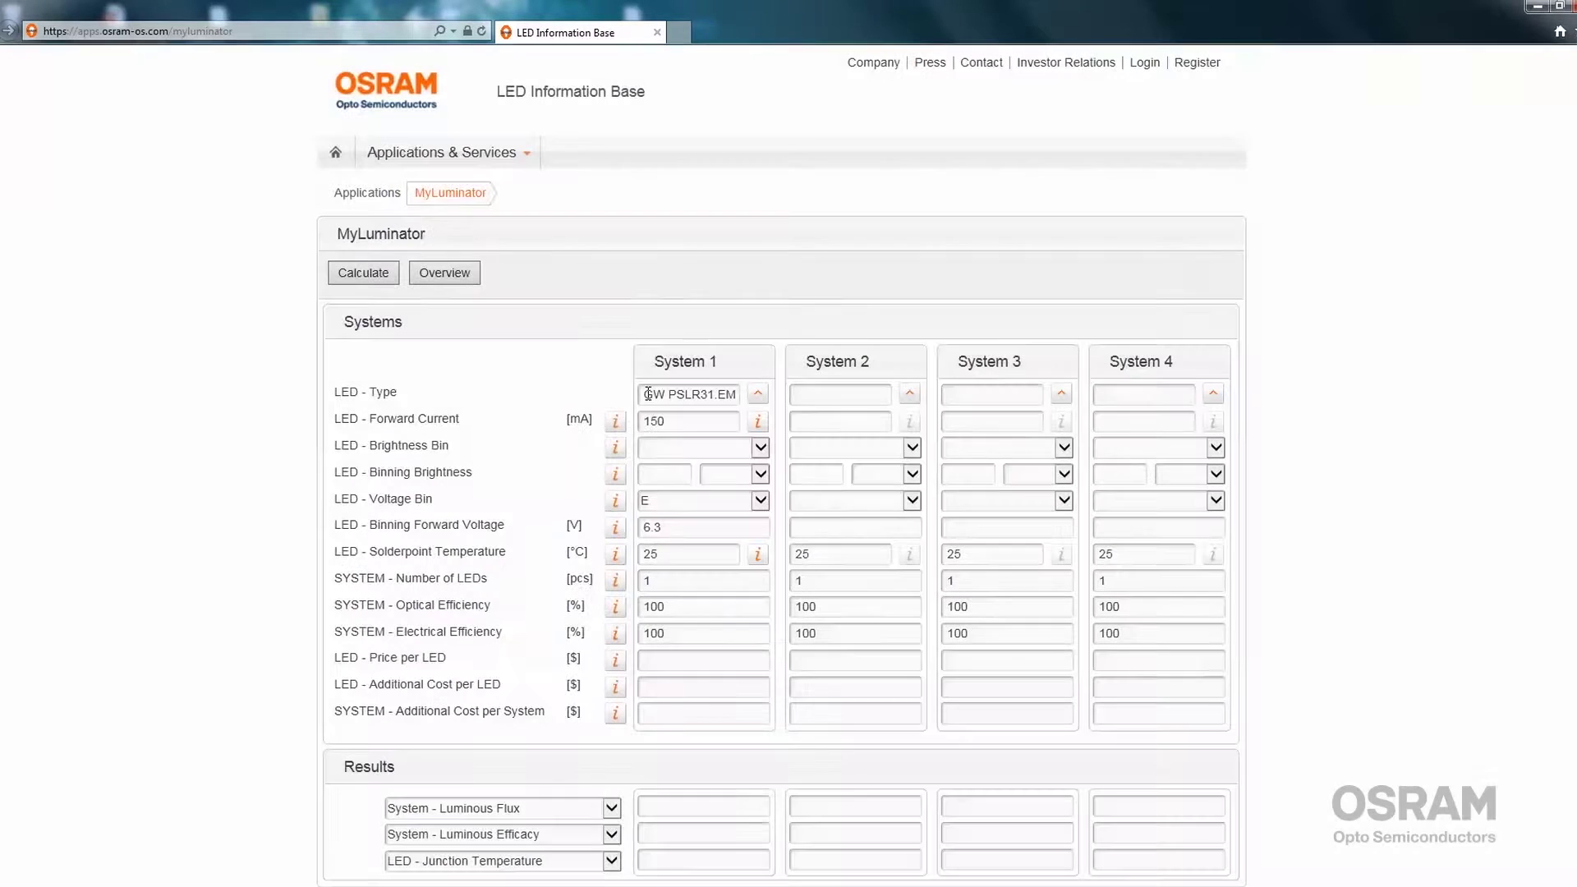
# Give System 1 brightness bin LR (135 lm) and voltage bin D (6.1 V).
pyautogui.moveTo(643, 395); pyautogui.dragTo(732, 396)
pyautogui.click(692, 421)
pyautogui.click(687, 448)
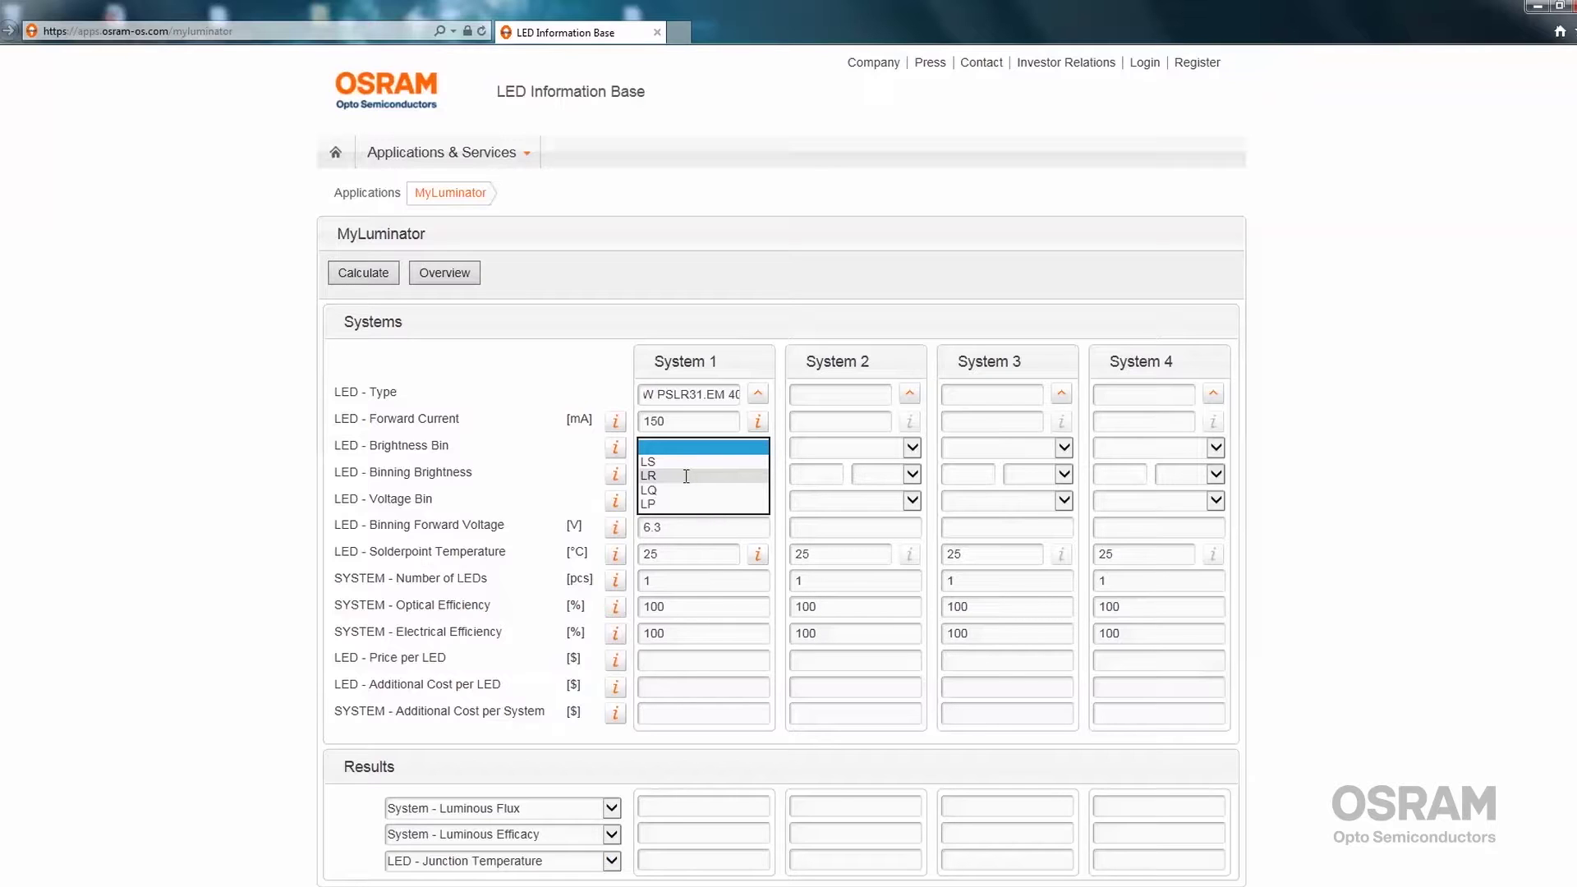
pyautogui.click(687, 476)
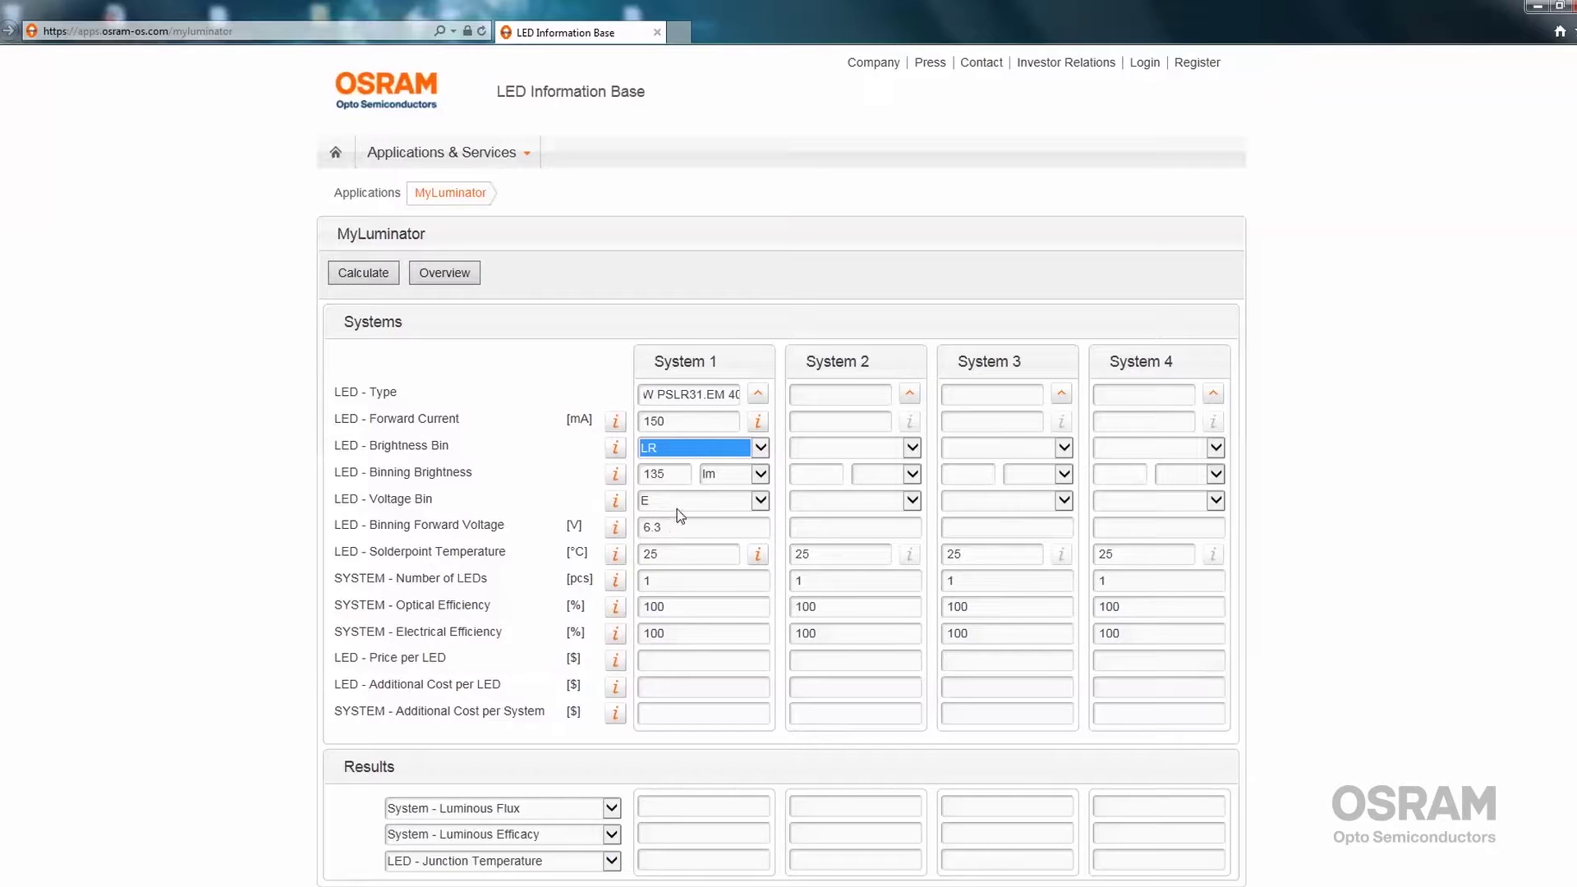
pyautogui.click(680, 504)
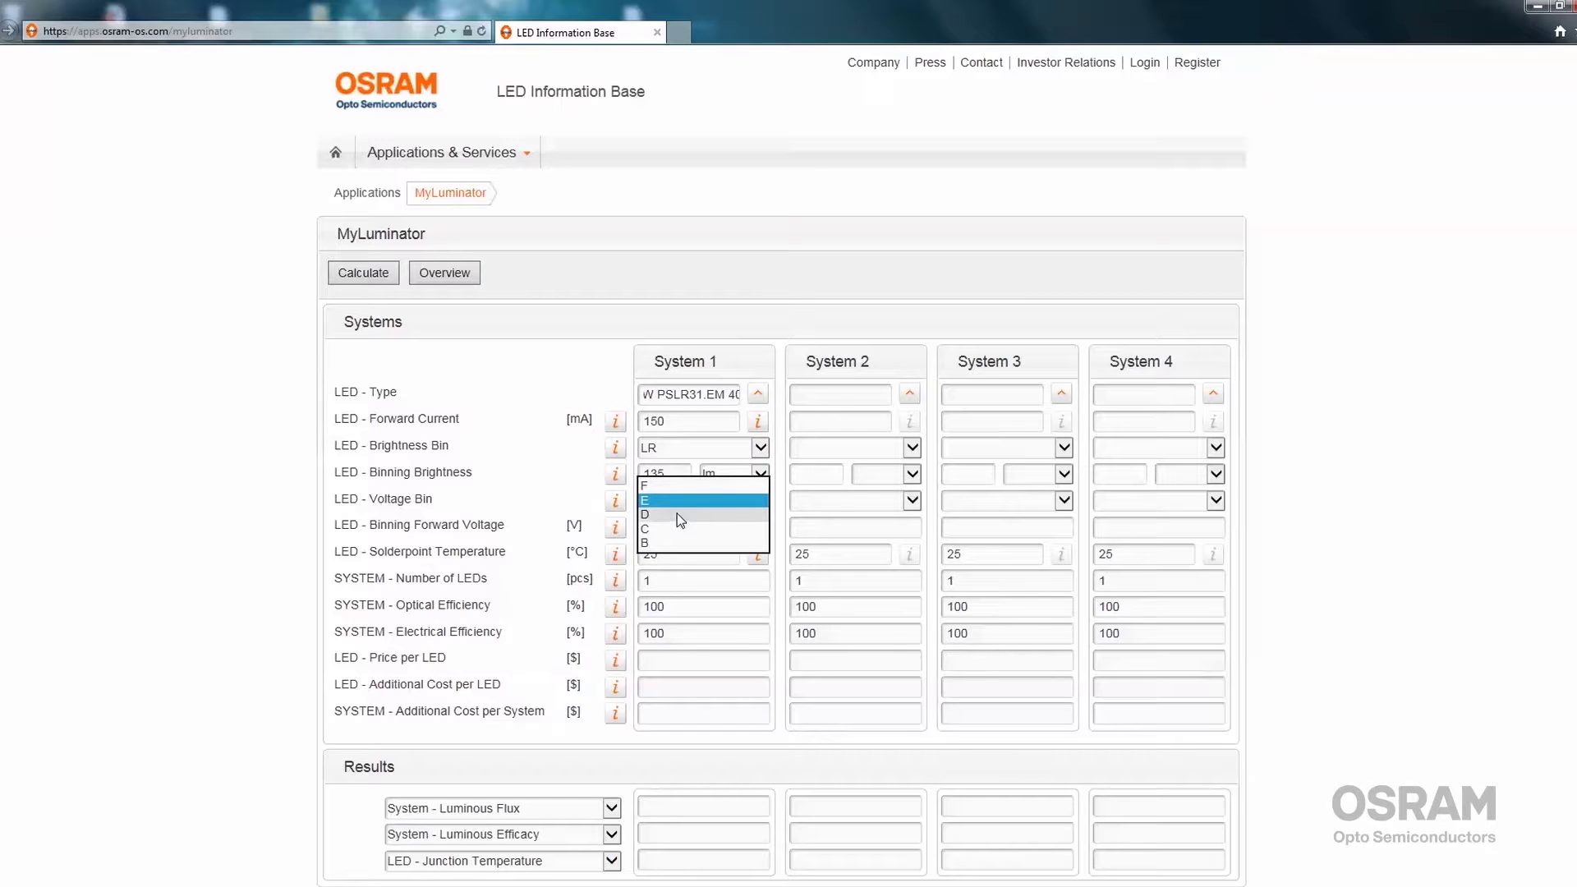
pyautogui.click(677, 514)
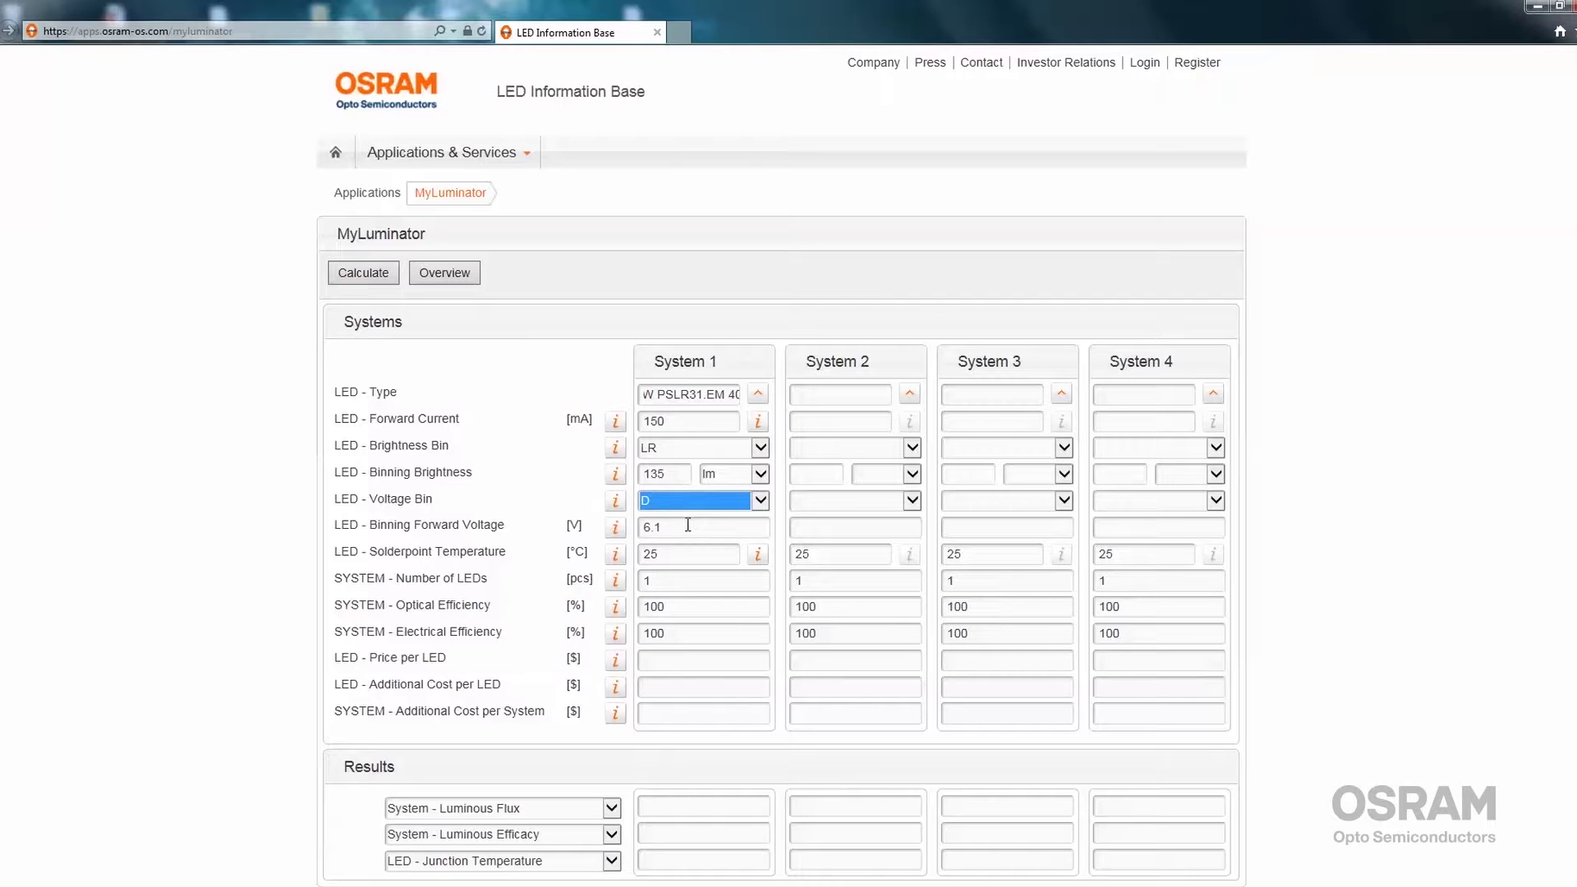
pyautogui.click(688, 527)
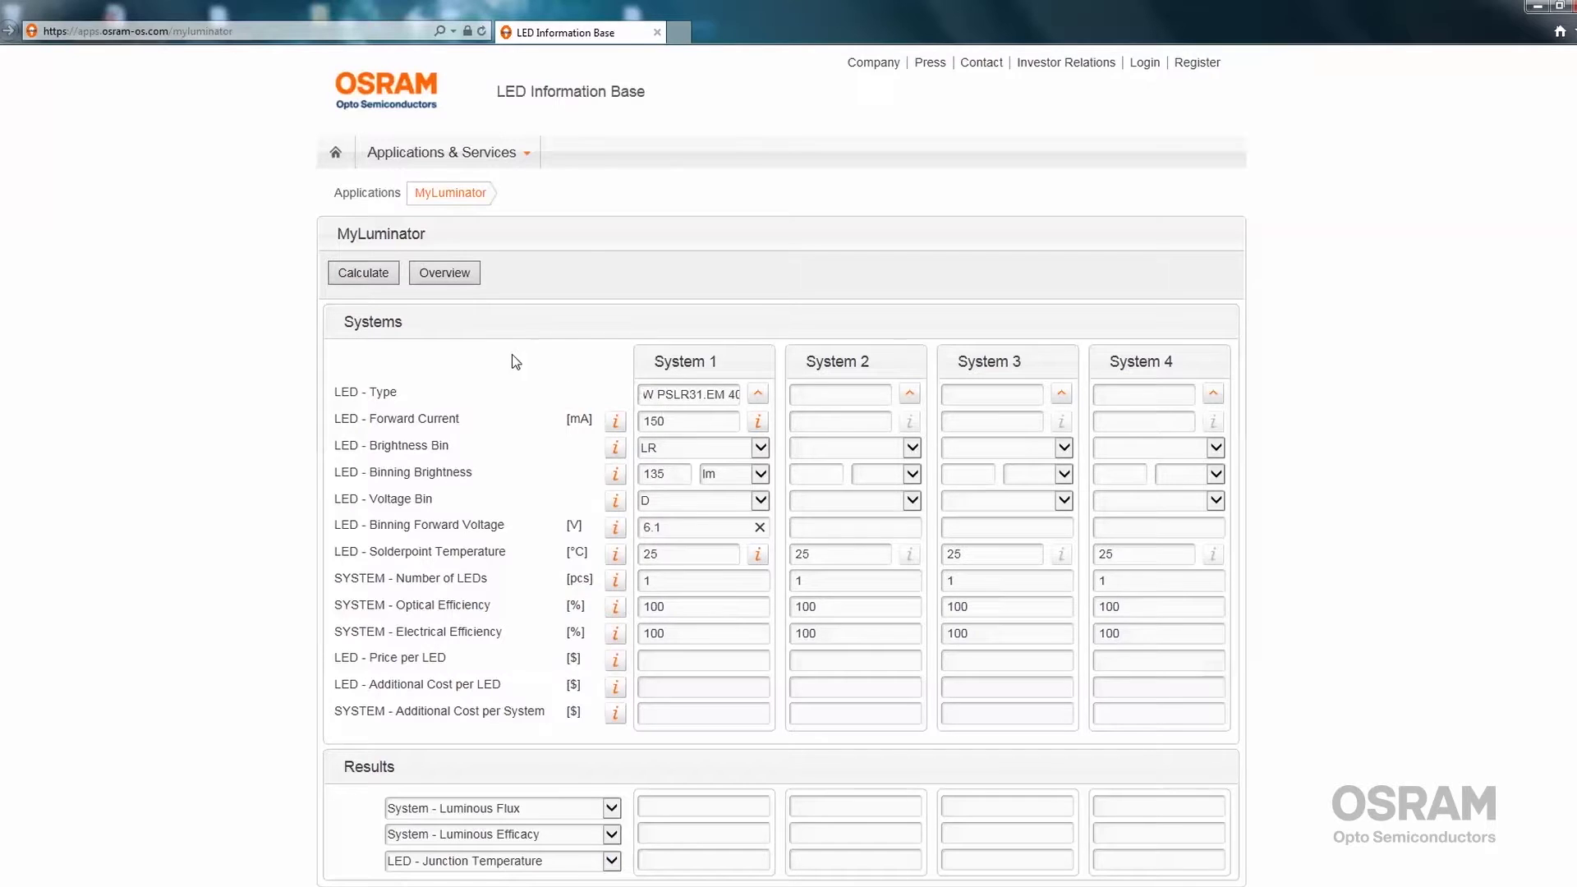
# Calculate System 1's results, then change its forward current from 150 mA to 200 mA.
pyautogui.click(366, 279)
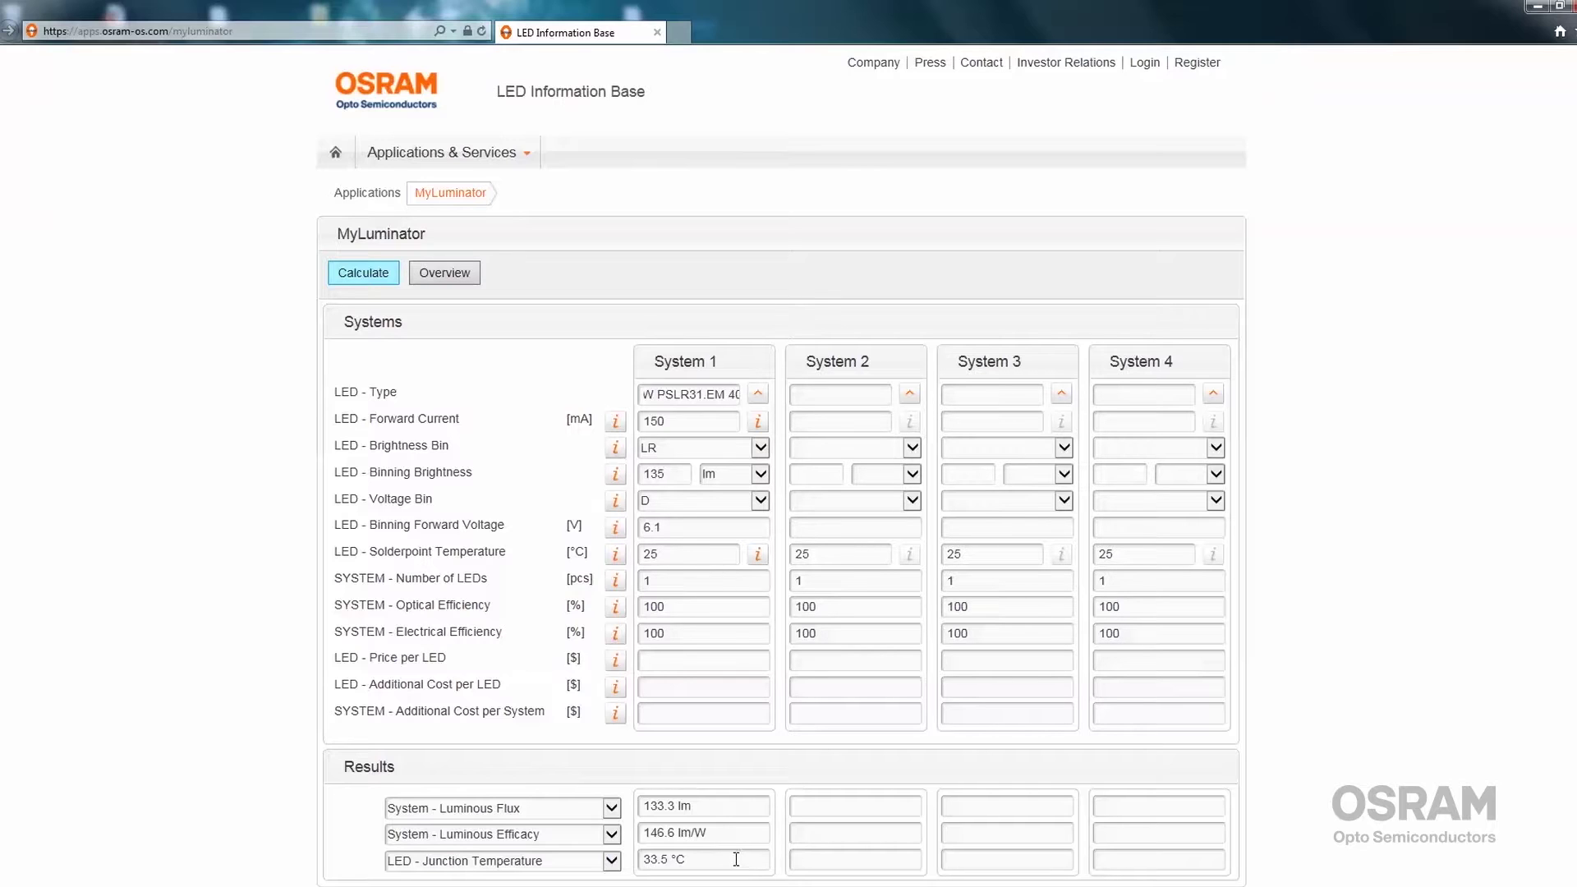
pyautogui.doubleClick(653, 422)
pyautogui.write('200')
# Set System 1's binning brightness to 140 lm and forward voltage to 6.15 V, then recalculate.
pyautogui.click(671, 475)
pyautogui.doubleClick(655, 473)
pyautogui.write('140')
pyautogui.click(683, 529)
pyautogui.write('5')
pyautogui.click(356, 273)
# Change the solderpoint temperature from 25 °C to 70 °C and check the 82.7 °C junction result.
pyautogui.click(664, 556)
pyautogui.doubleClick(653, 552)
pyautogui.write('70')
pyautogui.moveTo(693, 862); pyautogui.dragTo(649, 859)
# Change System 1's number of LEDs from 1 to 10, raising flux to 1622.3 lm.
pyautogui.click(695, 549)
pyautogui.click(685, 582)
pyautogui.tripleClick(703, 809)
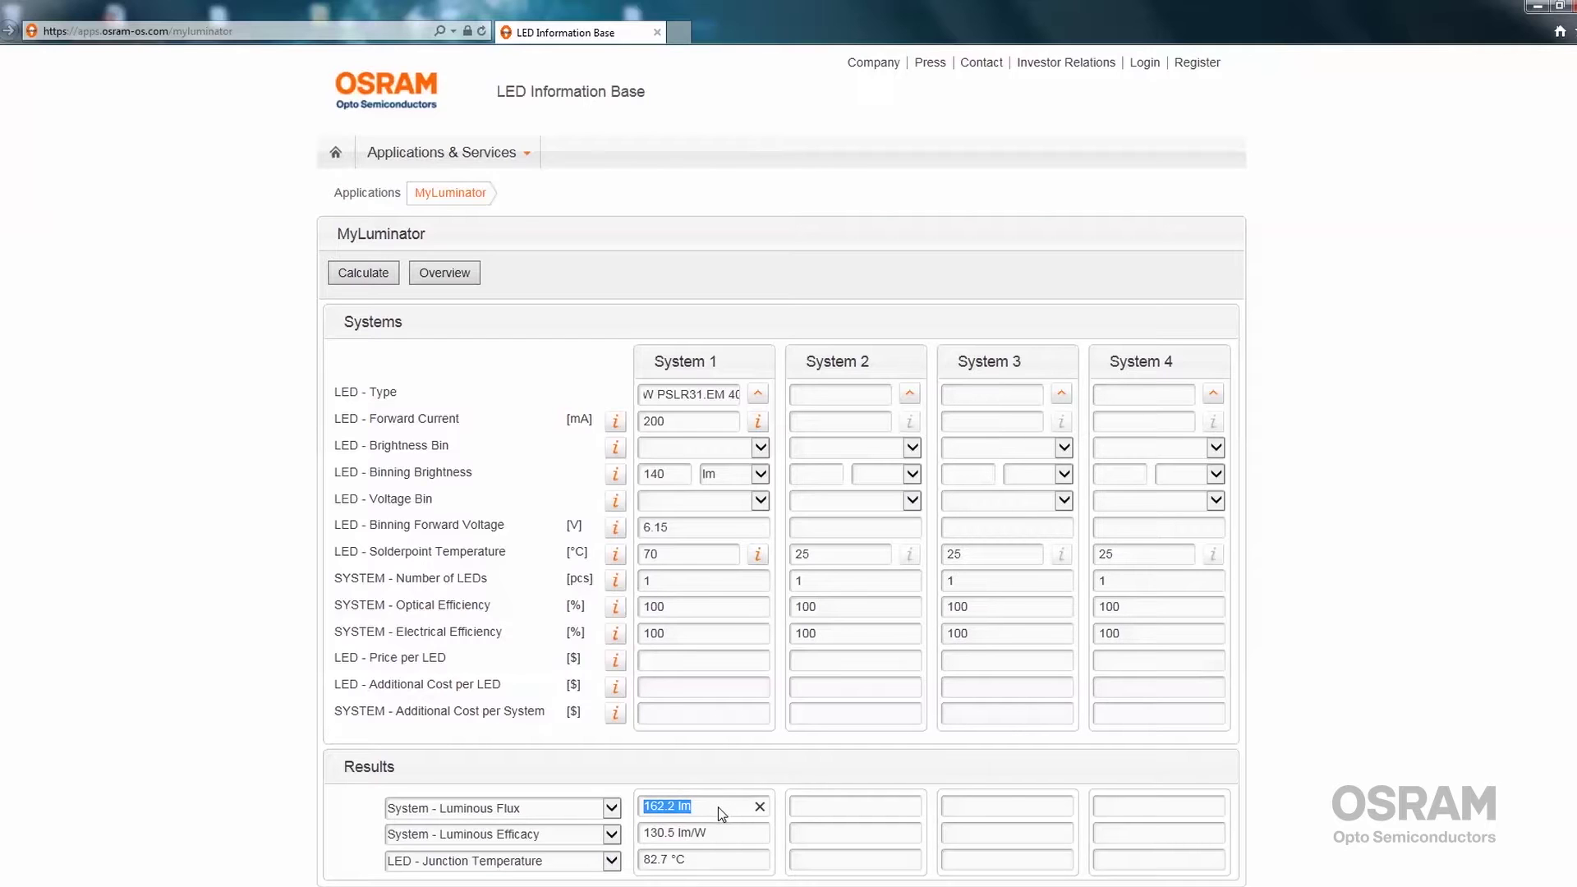
pyautogui.click(675, 580)
pyautogui.write('0')
# Enter 90% for both System 1's optical and electrical efficiency, giving 1460.1 lm.
pyautogui.doubleClick(657, 608)
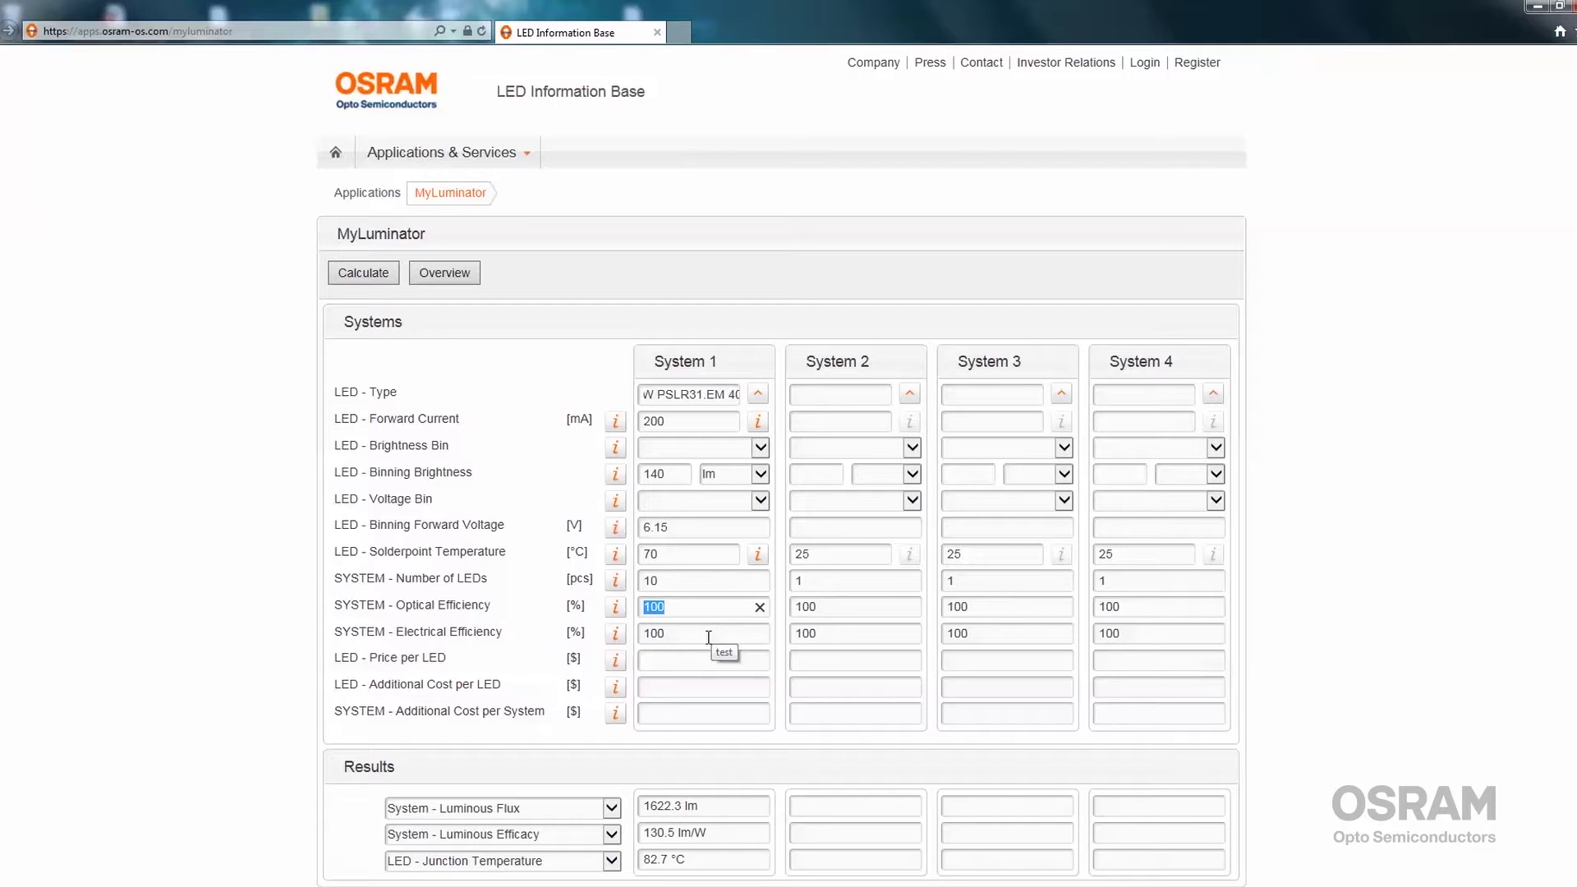
pyautogui.write('90')
pyautogui.click(659, 634)
pyautogui.write('90')
# Switch the first results row to LED - Luminous Flux, showing 162.2 lm per LED.
pyautogui.moveTo(700, 803); pyautogui.dragTo(647, 798)
pyautogui.click(612, 809)
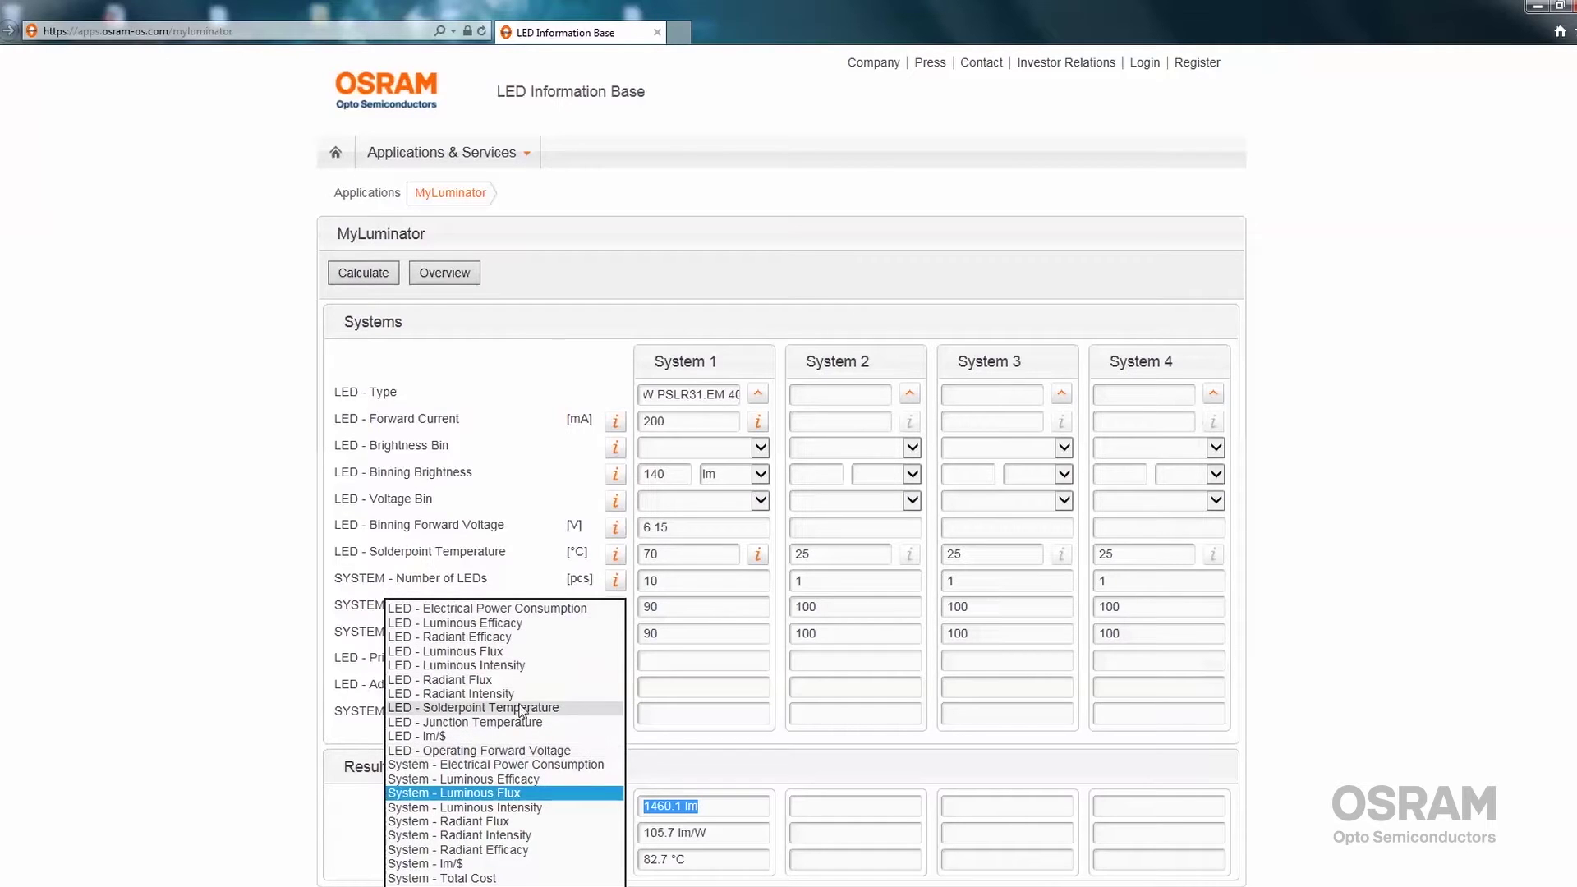
pyautogui.click(497, 653)
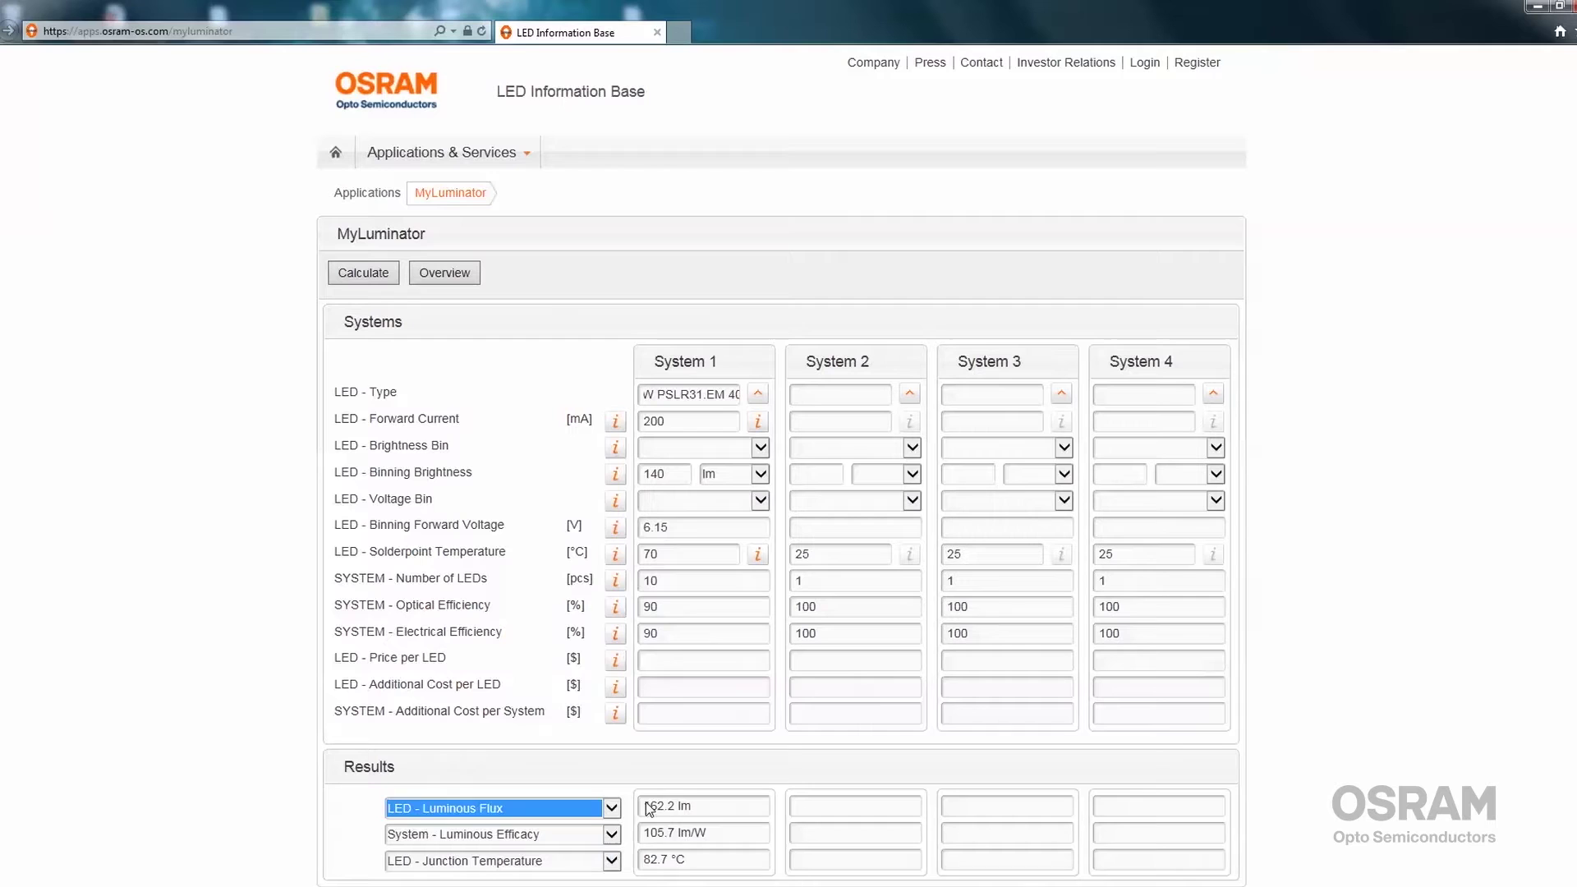
pyautogui.click(710, 807)
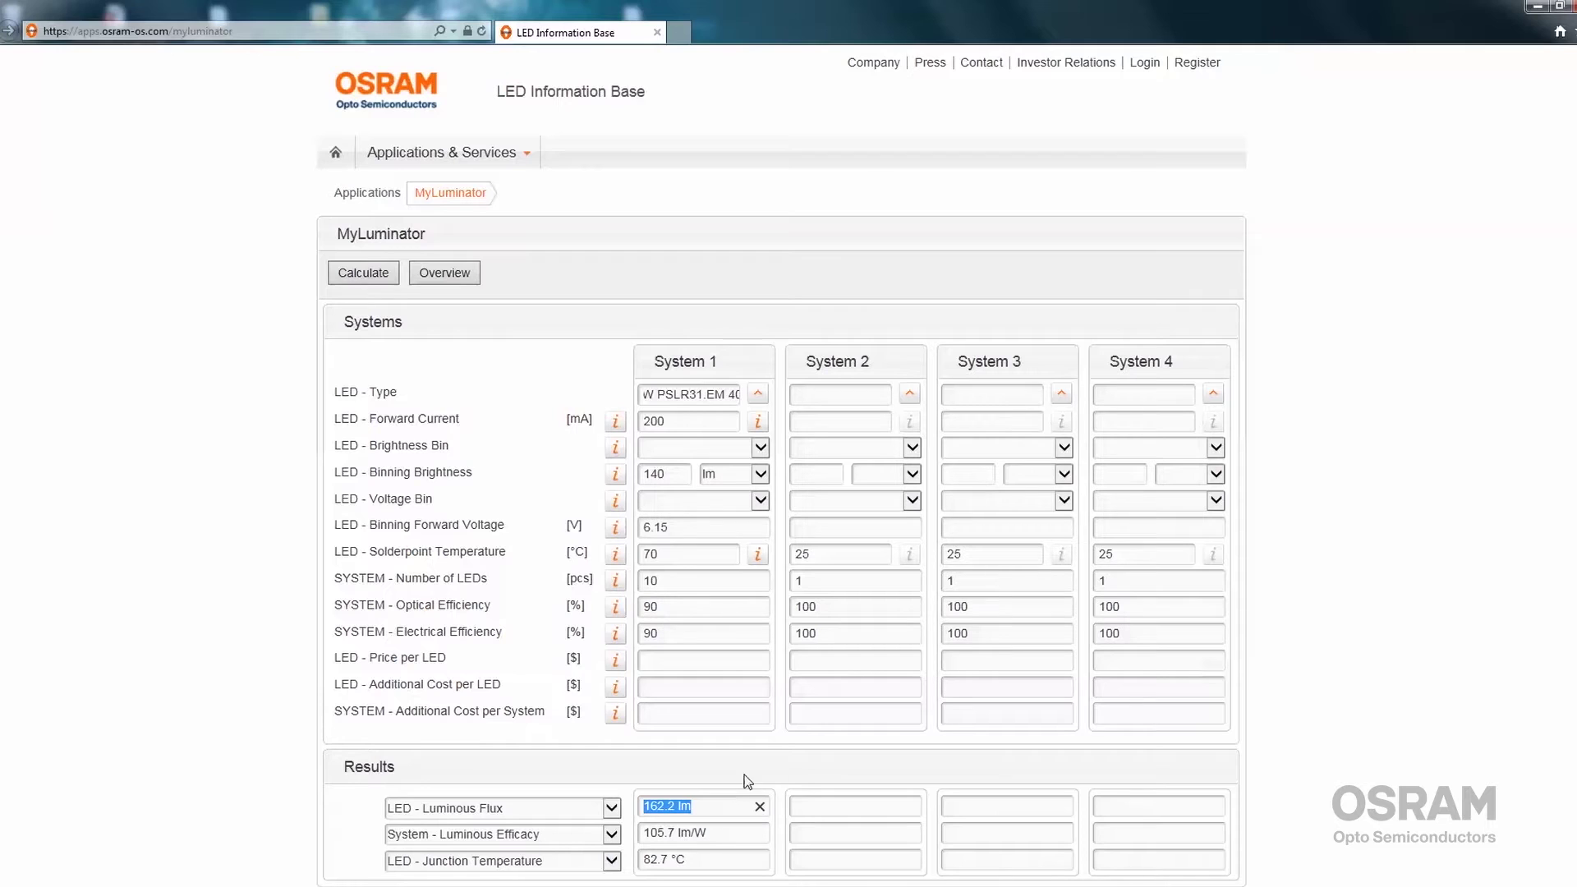
# Load the SOLERIQ S GW KAGHB2.EM LED into System 2, auto-filling 350 mA and 34.6 V.
pyautogui.click(775, 775)
pyautogui.click(908, 395)
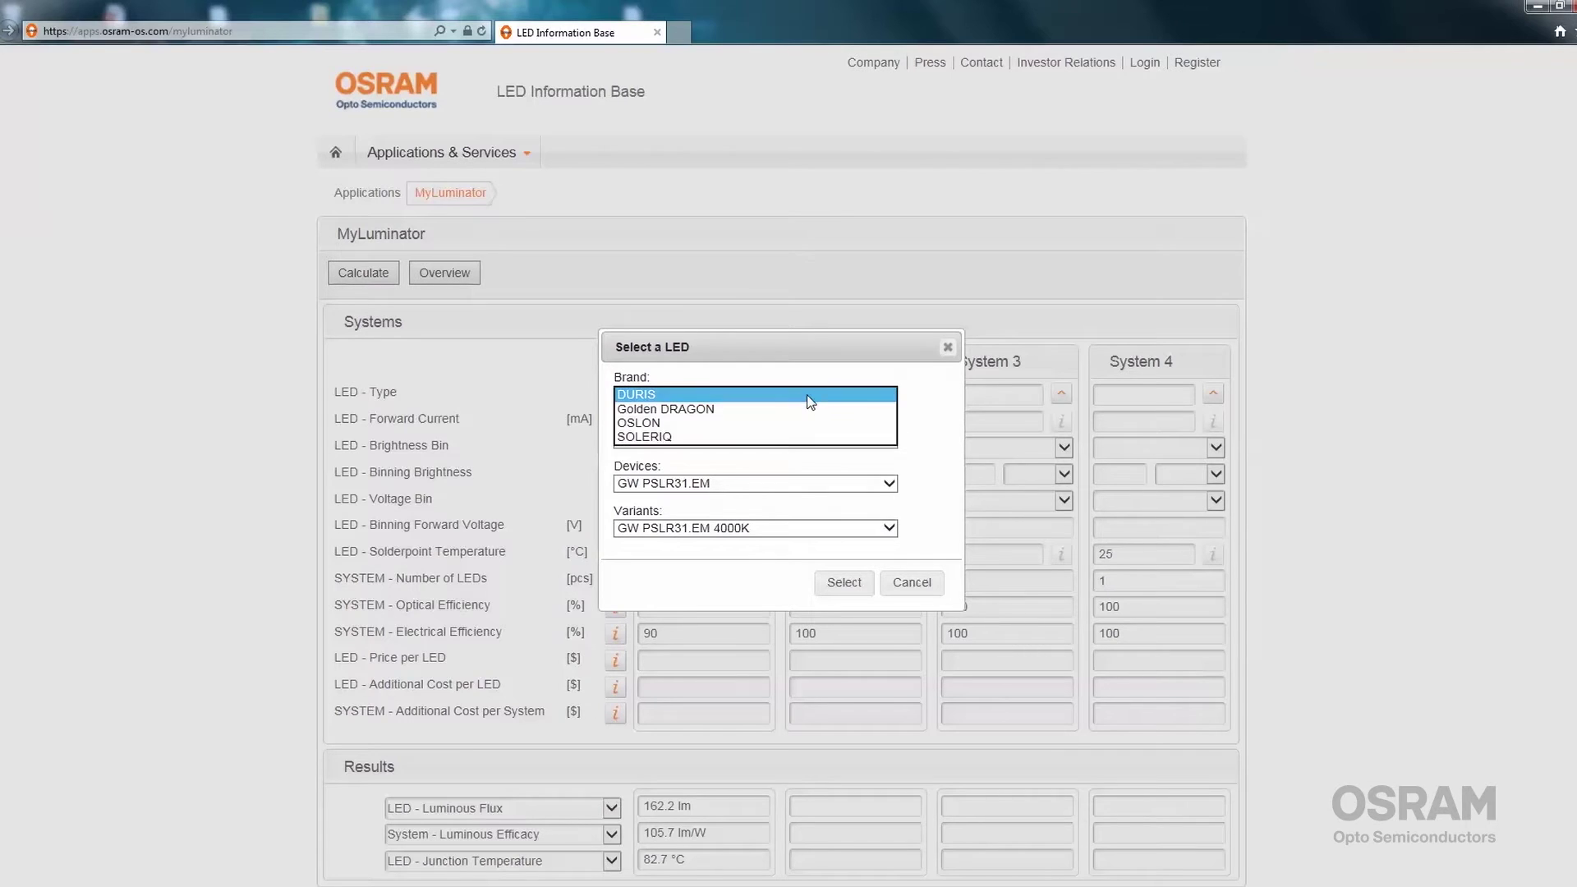
pyautogui.click(760, 437)
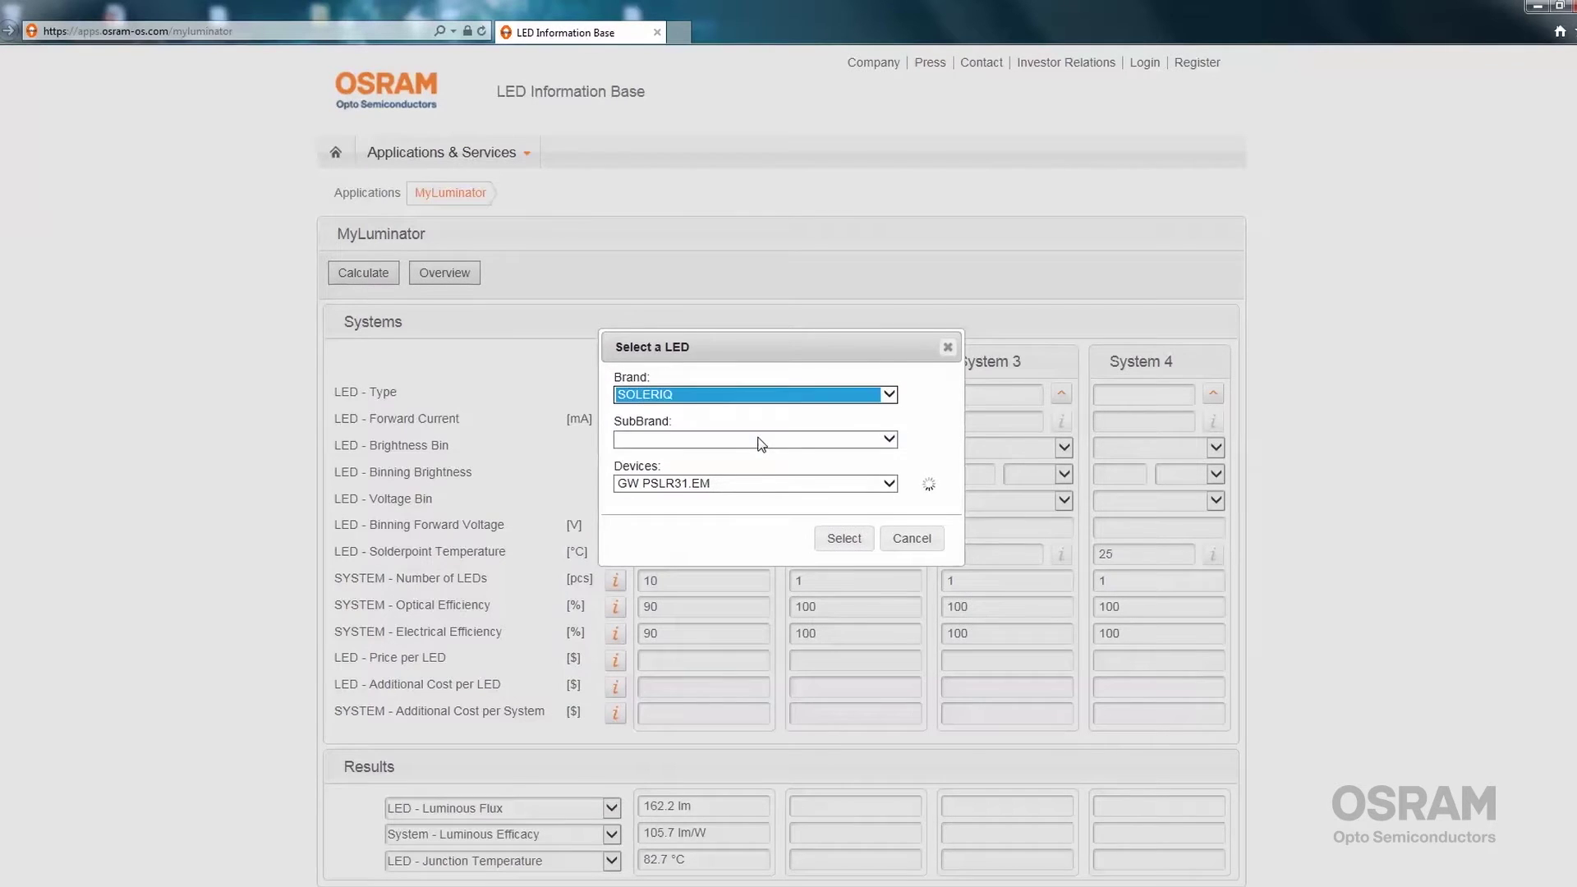
pyautogui.click(761, 444)
pyautogui.click(738, 486)
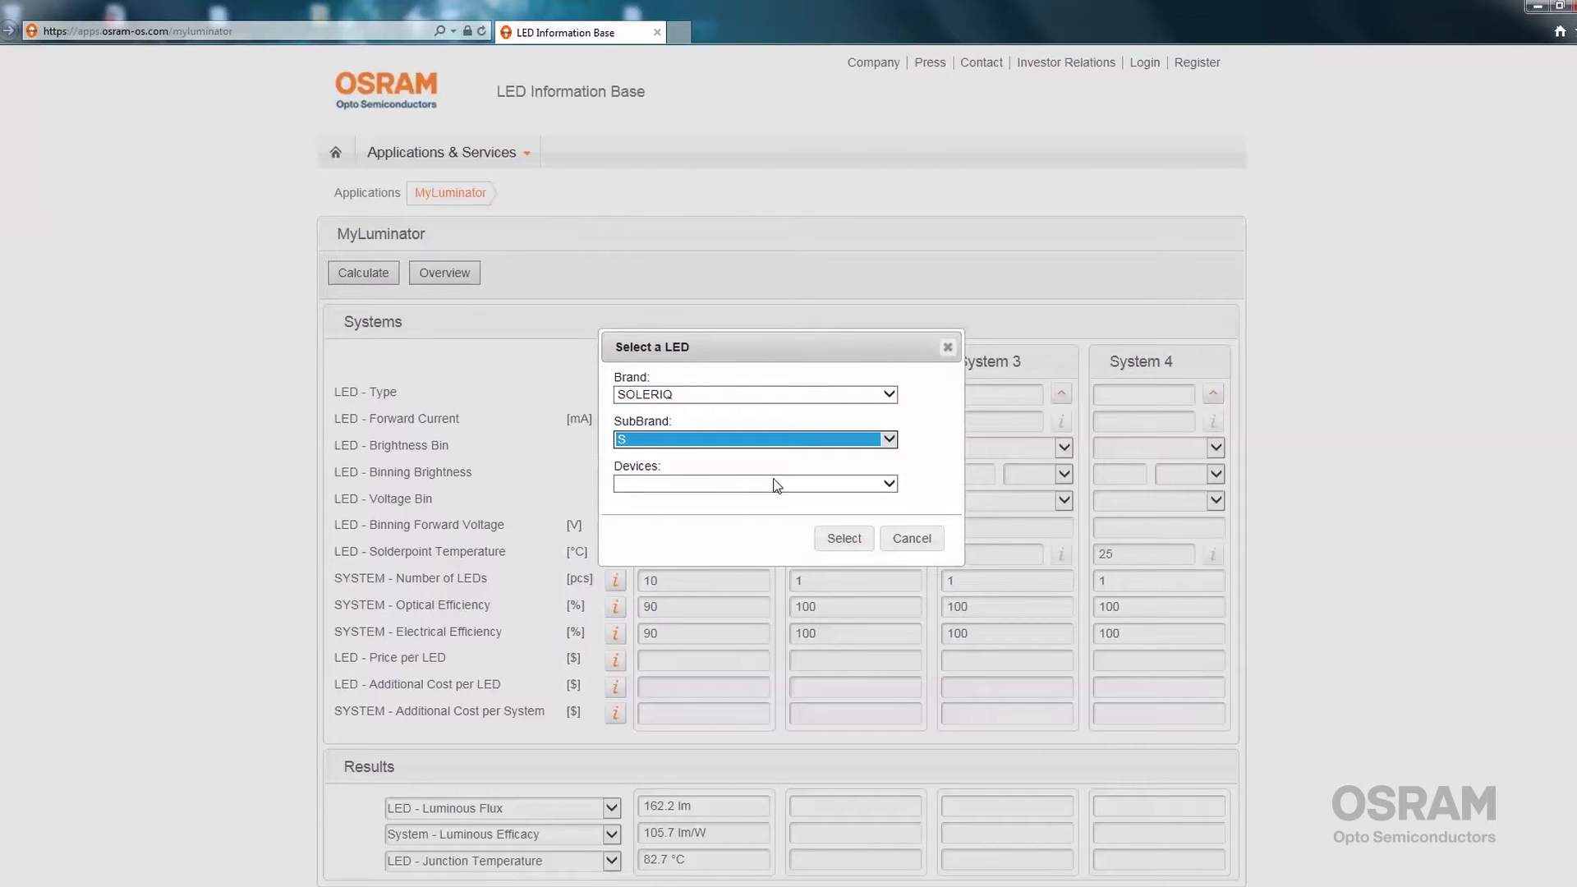
pyautogui.click(769, 484)
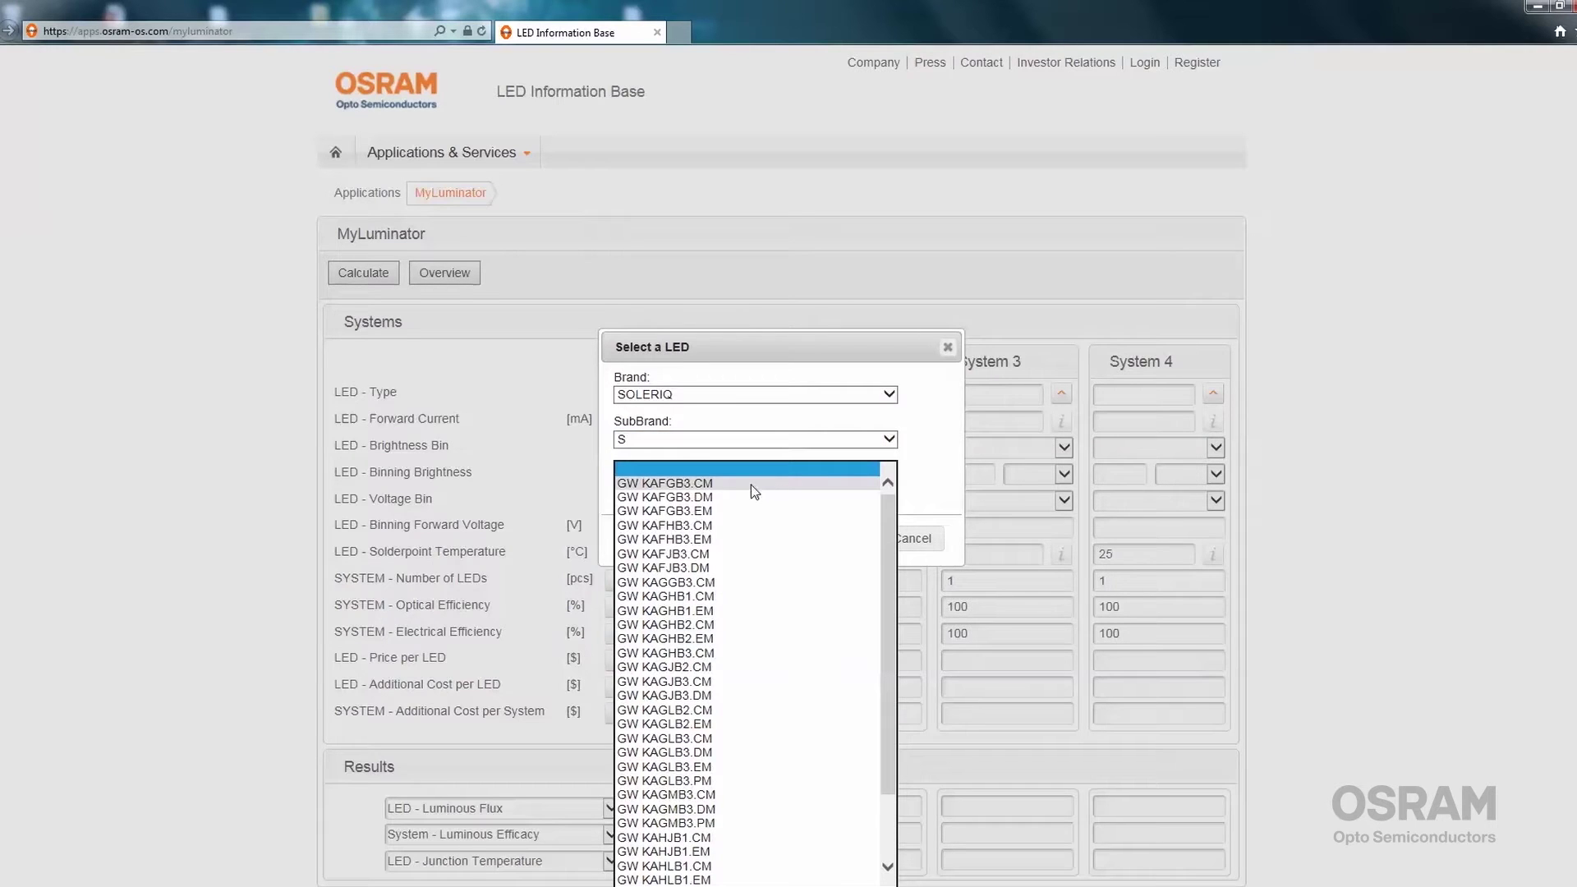
pyautogui.scroll(-2, 723, 518)
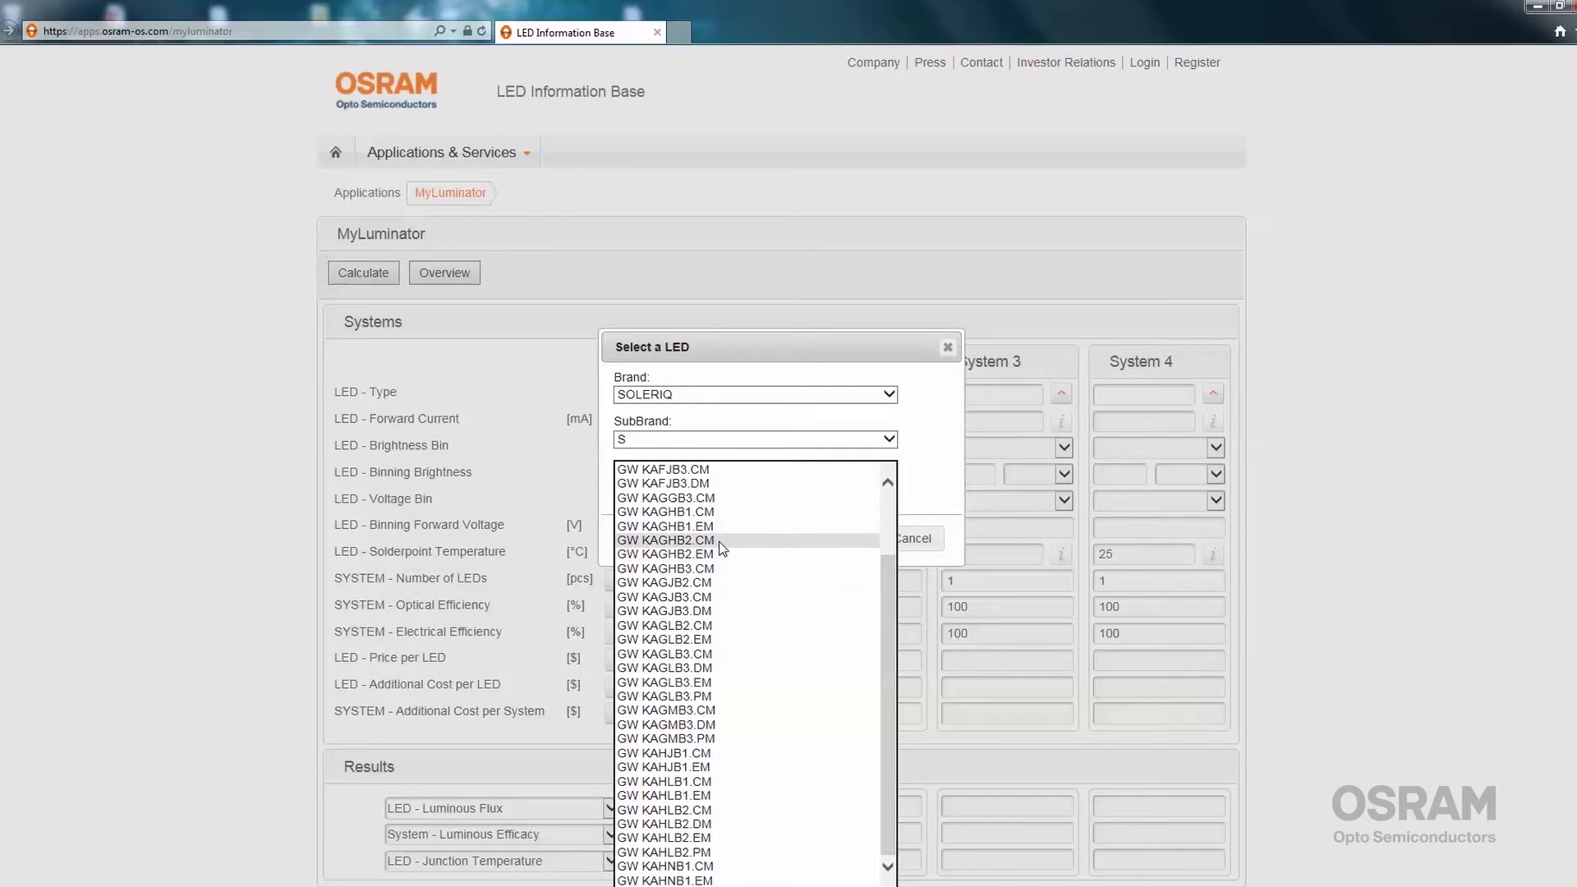
pyautogui.click(723, 555)
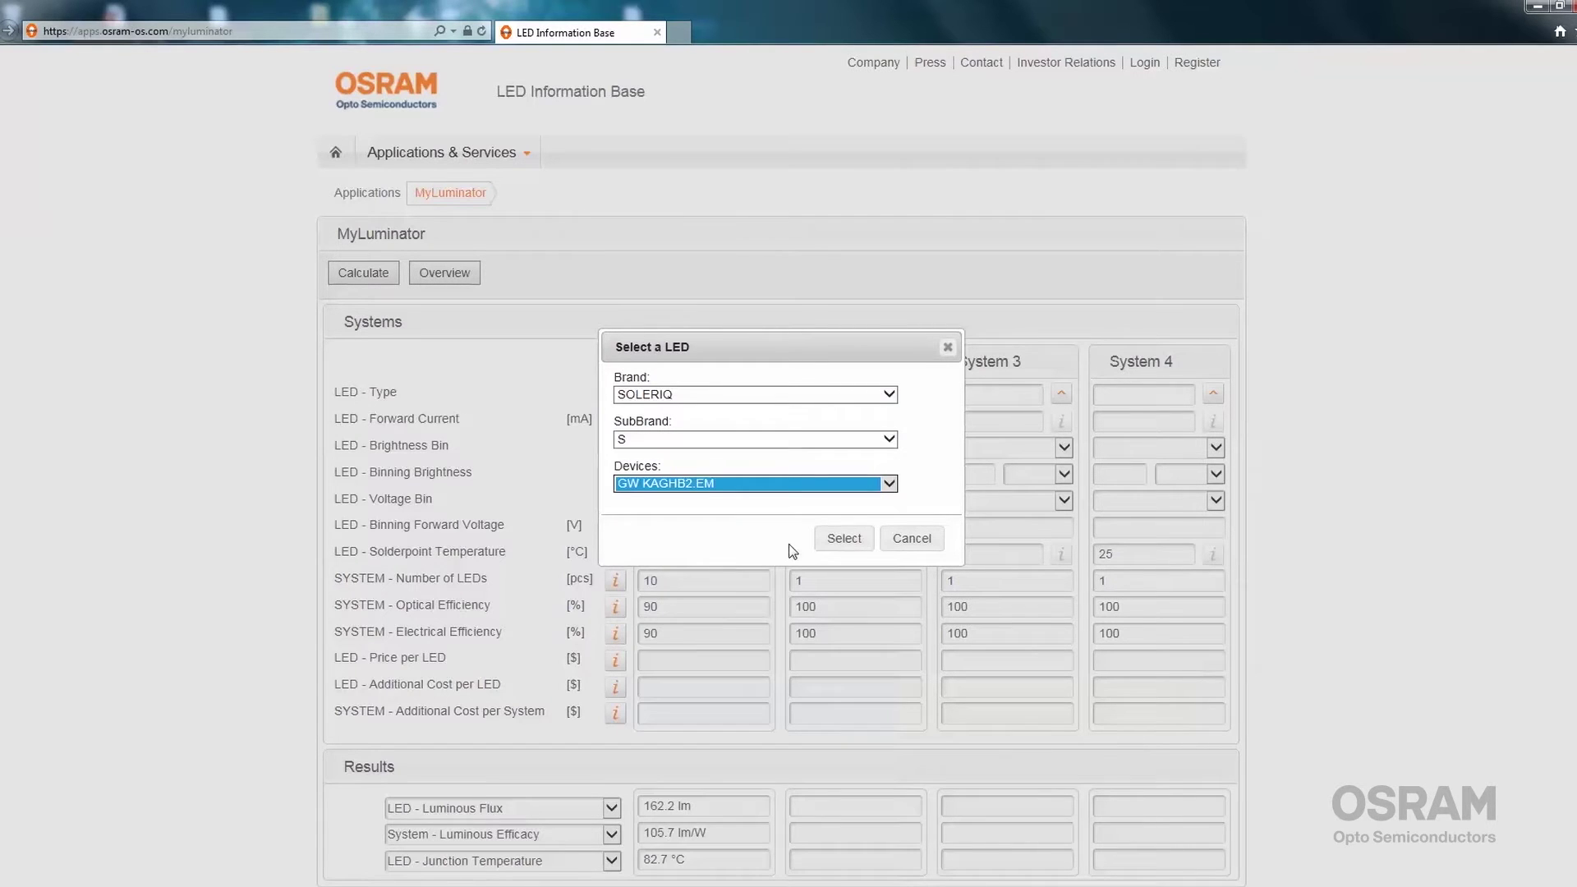
pyautogui.click(844, 540)
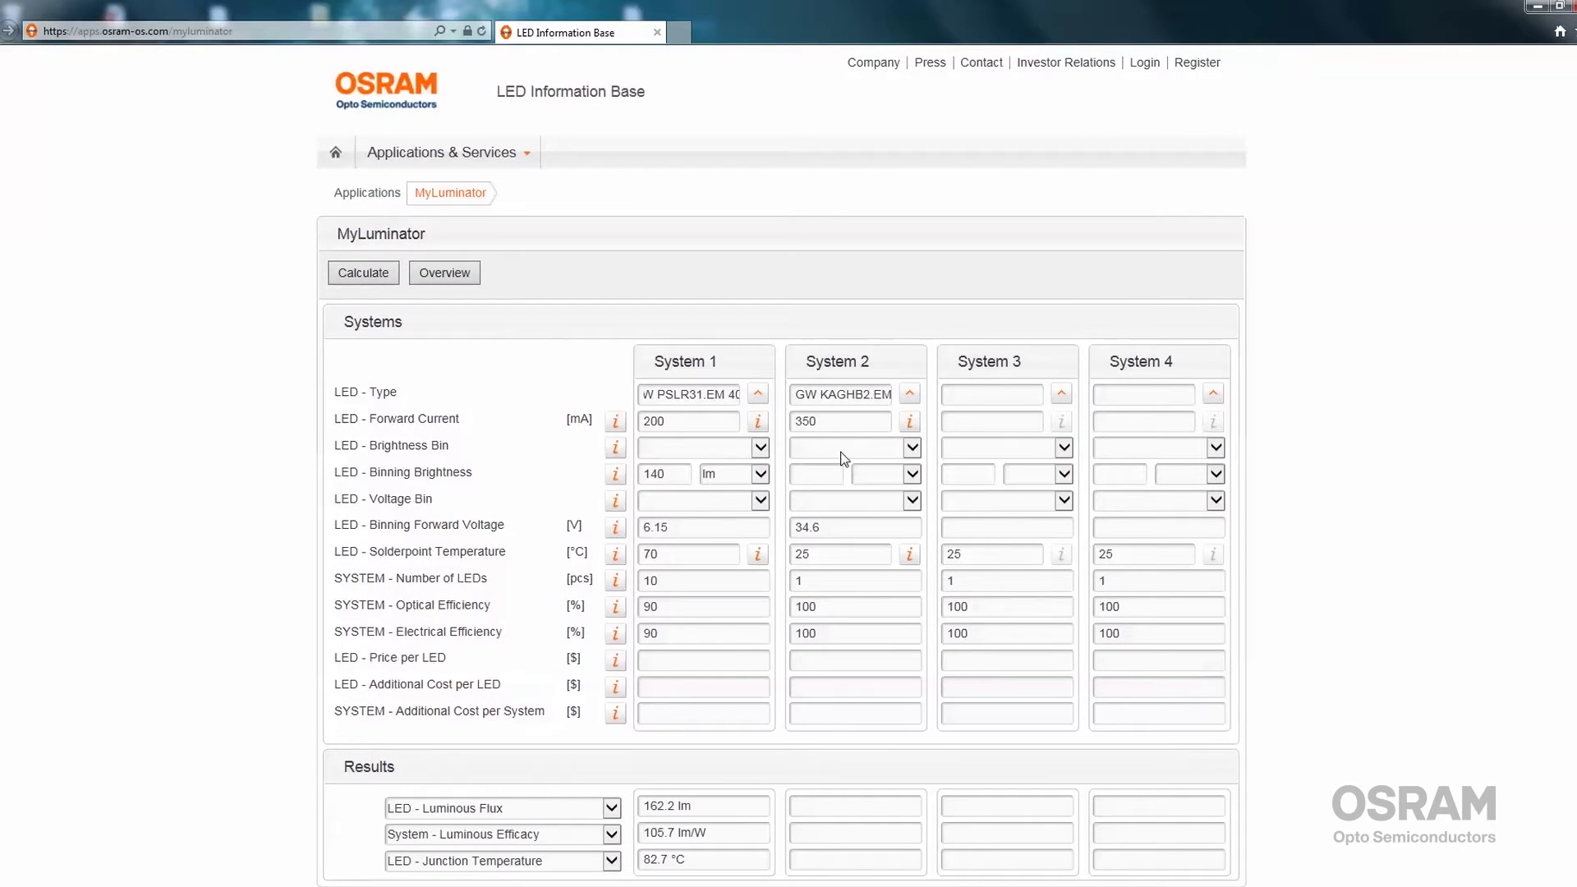
# Set System 2's brightness bin to RT and review its voltage bin and forward voltage.
pyautogui.click(850, 452)
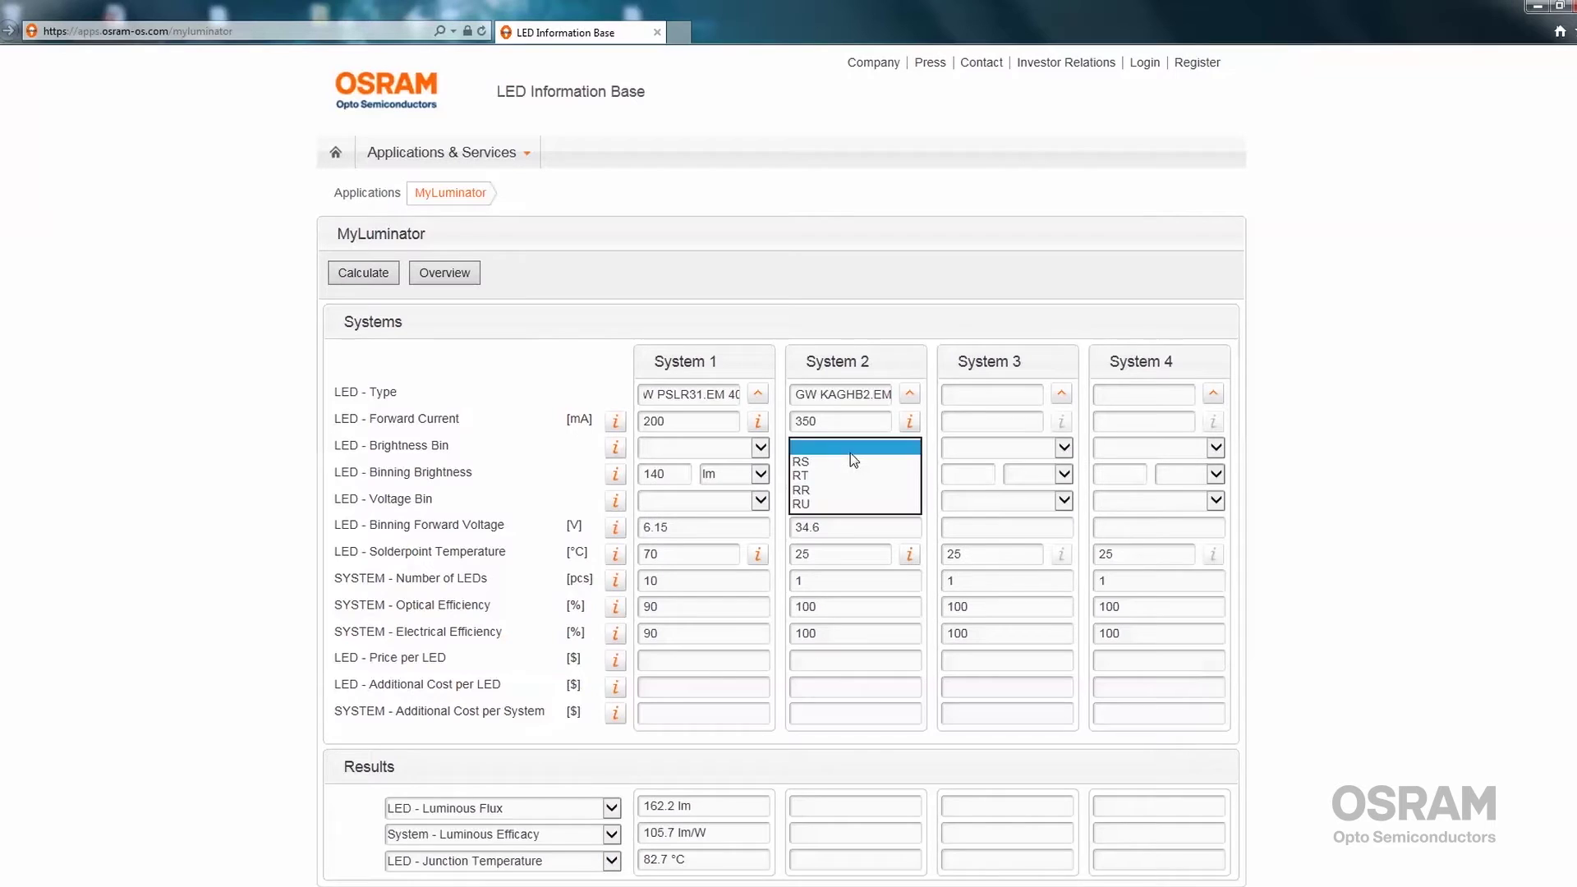
pyautogui.click(849, 485)
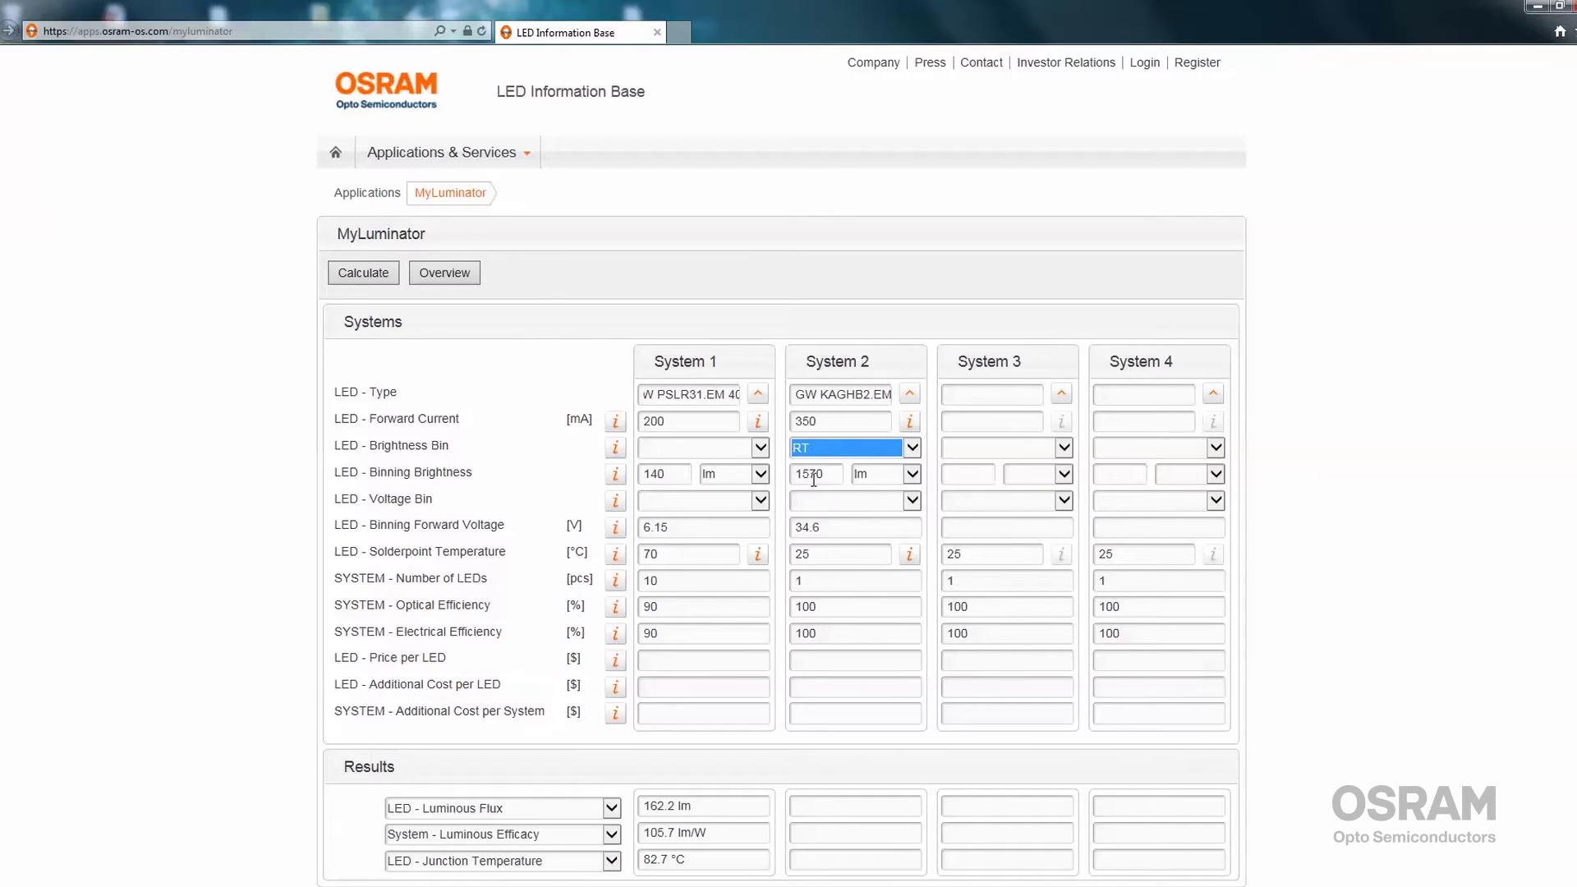
pyautogui.click(849, 505)
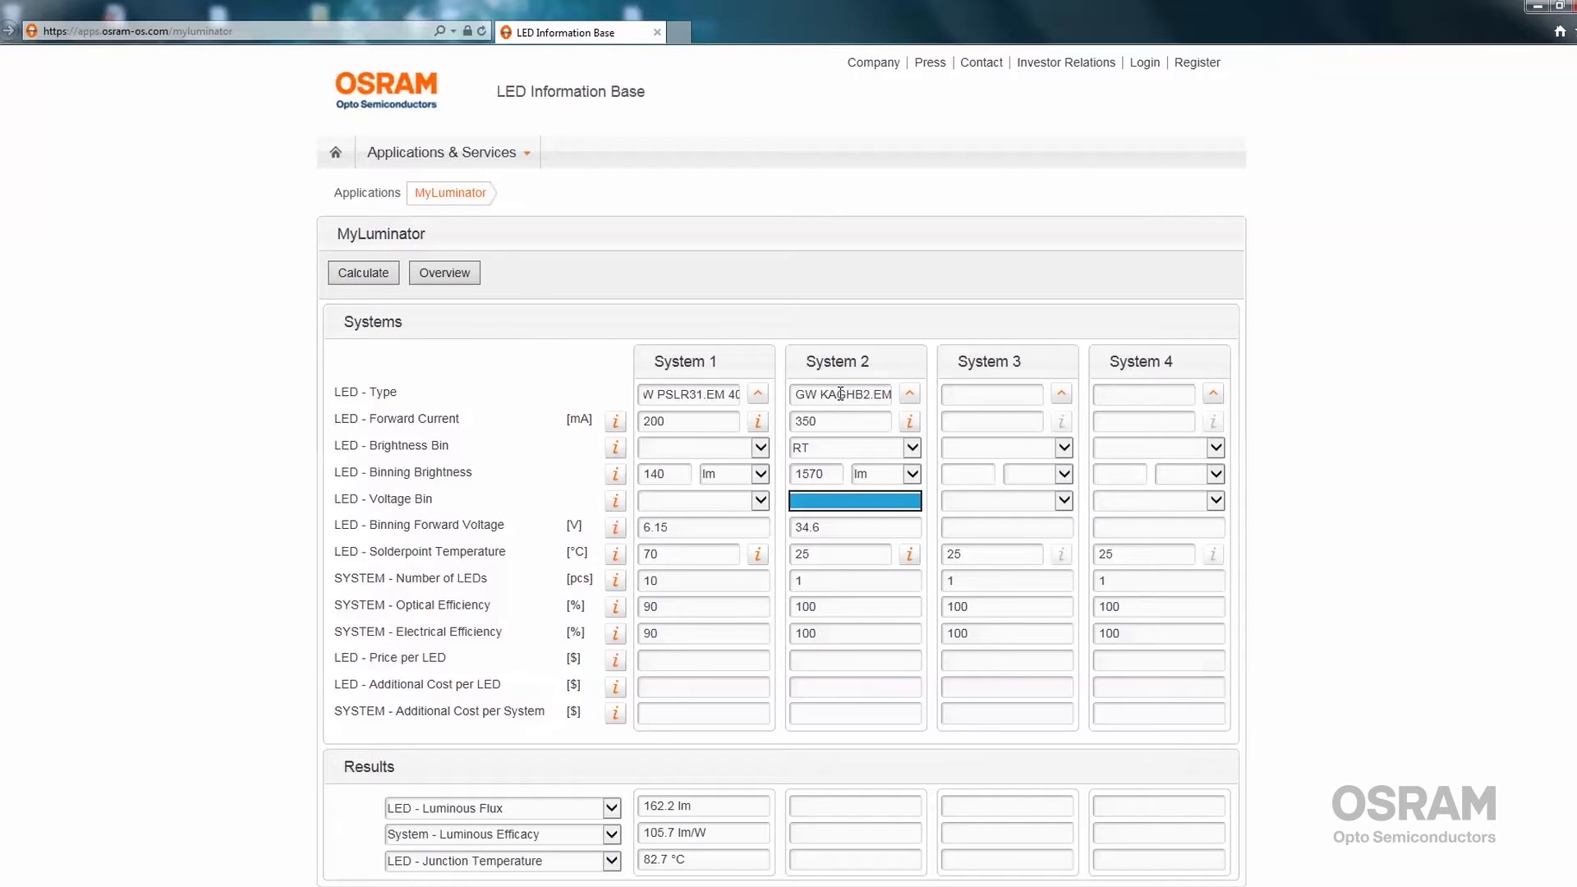
pyautogui.click(847, 529)
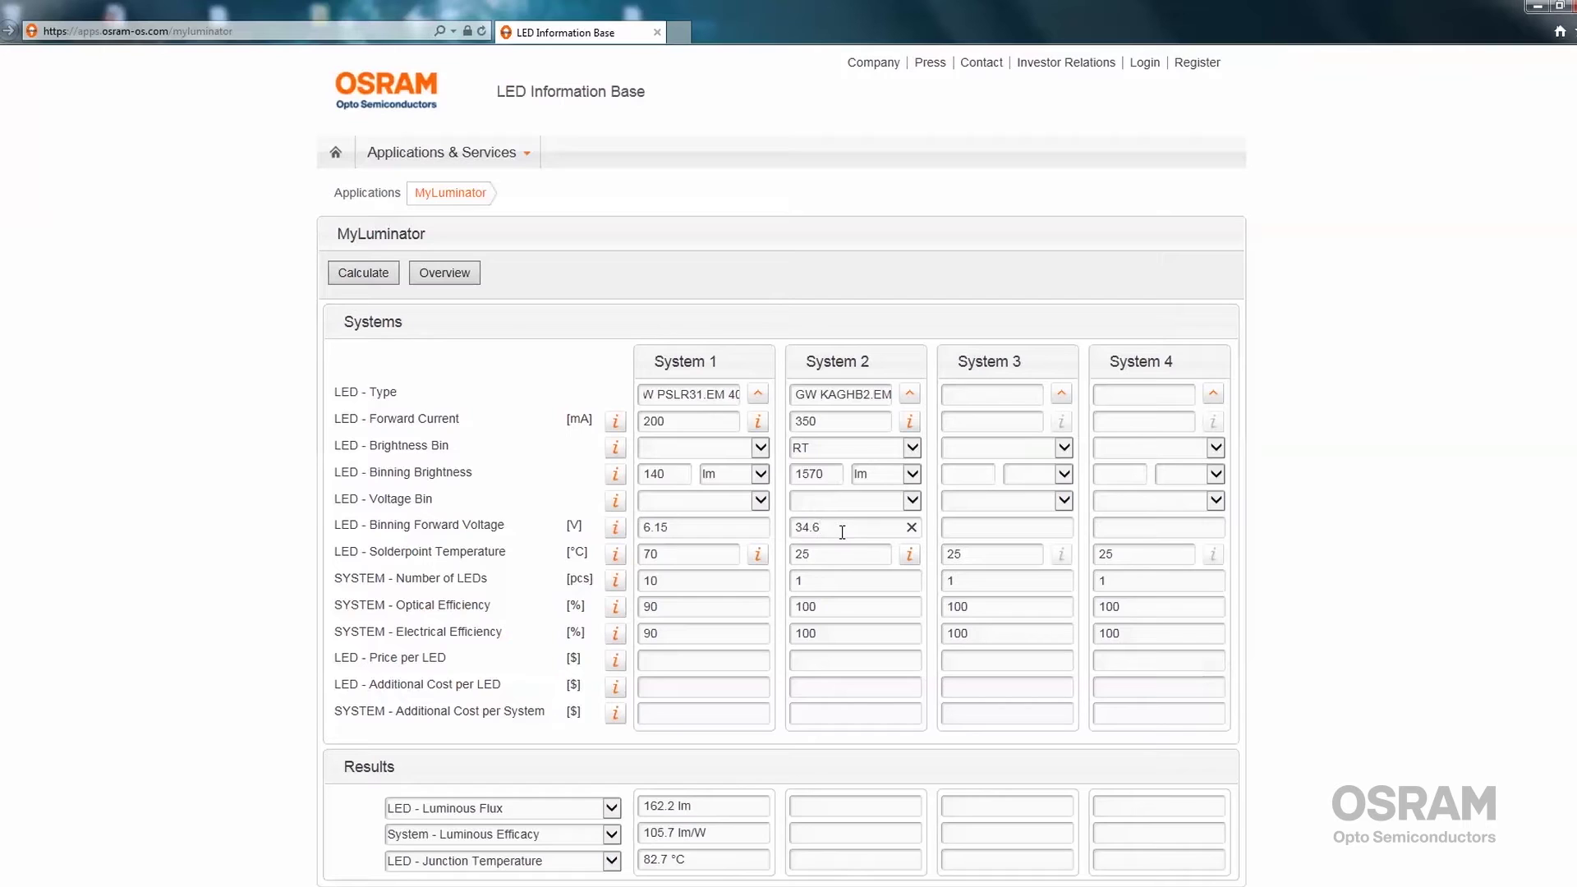
# Give System 2 a 70 °C solderpoint and 90% optical and electrical efficiency.
pyautogui.click(842, 555)
pyautogui.write('70')
pyautogui.click(806, 608)
pyautogui.write('90')
pyautogui.click(805, 633)
pyautogui.write('90')
pyautogui.click(794, 717)
# Switch the first results row back to System - Luminous Flux: 1460.1 lm versus 1419.6 lm.
pyautogui.click(611, 809)
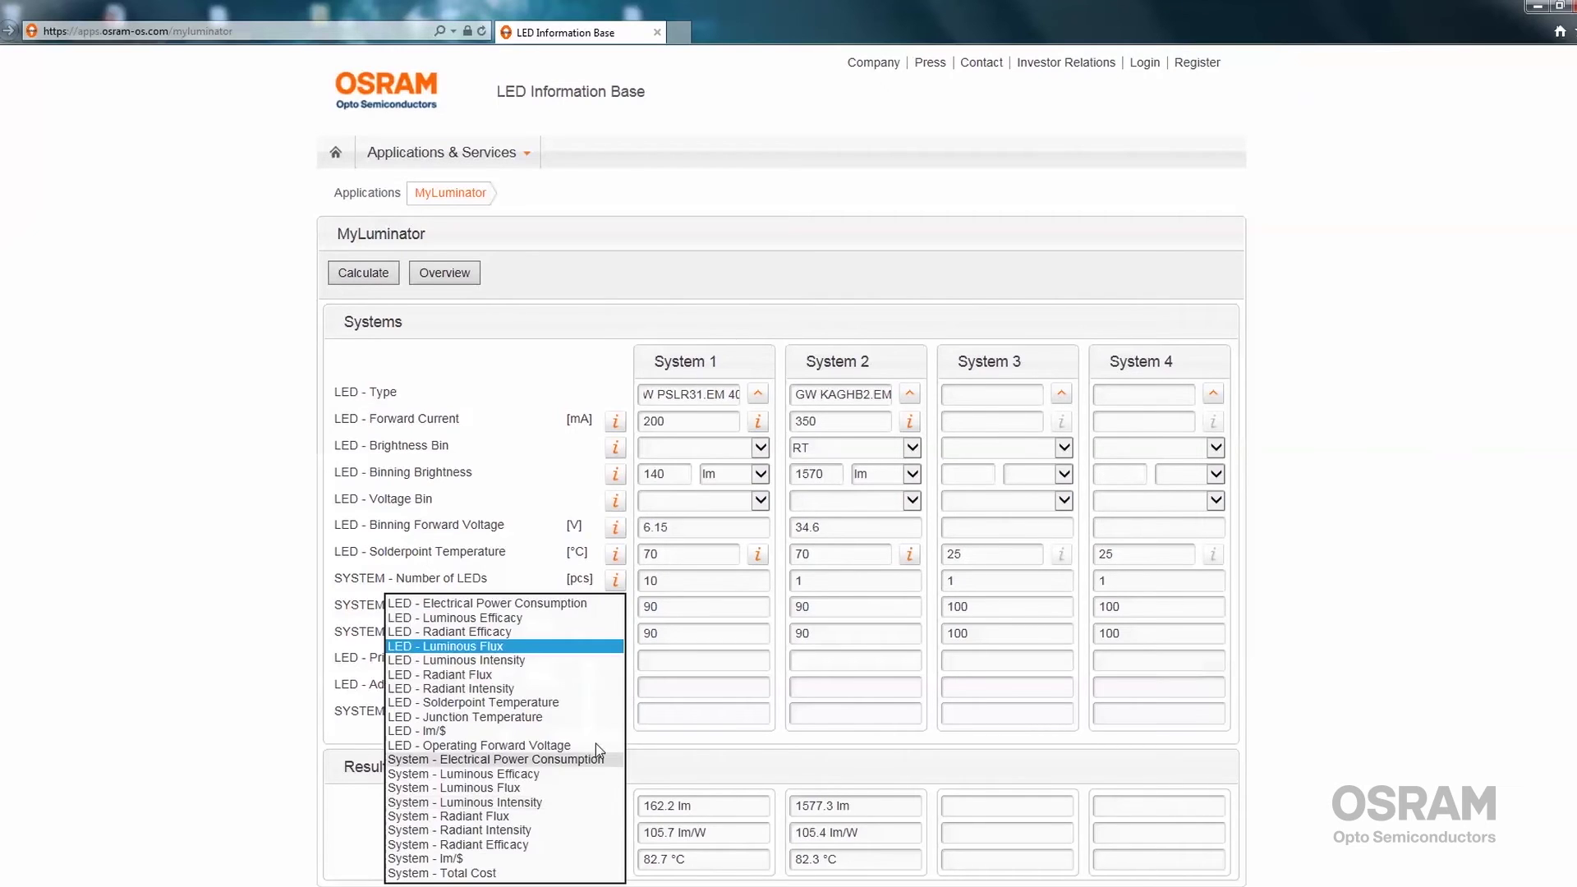
pyautogui.click(503, 789)
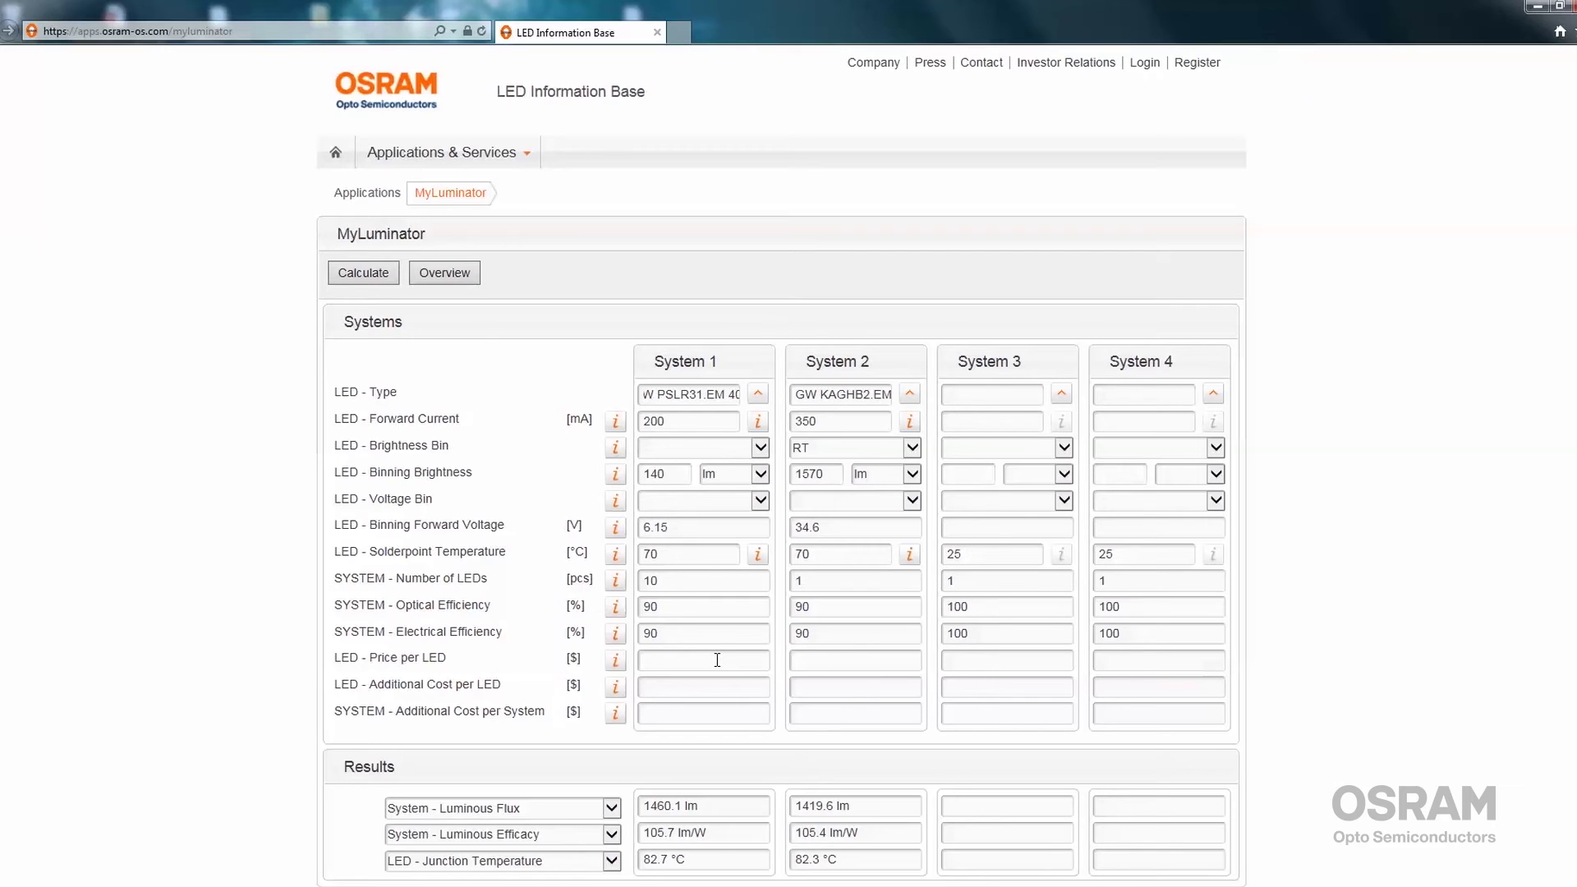
# Set Price per LED to 1 for System 1 and 10 for System 2.
pyautogui.write('1')
pyautogui.click(811, 660)
pyautogui.write('10')
# Set Additional Cost per LED to 0.1 and 2, and Additional Cost per System to 5 for both.
pyautogui.click(736, 689)
pyautogui.write('0,1')
pyautogui.click(838, 686)
pyautogui.write('2')
pyautogui.click(722, 715)
pyautogui.write('5')
pyautogui.click(856, 713)
pyautogui.write('5')
# Recalculate and show System - Total Cost in the third results row: 16 $ versus 17 $.
pyautogui.click(357, 277)
pyautogui.click(612, 862)
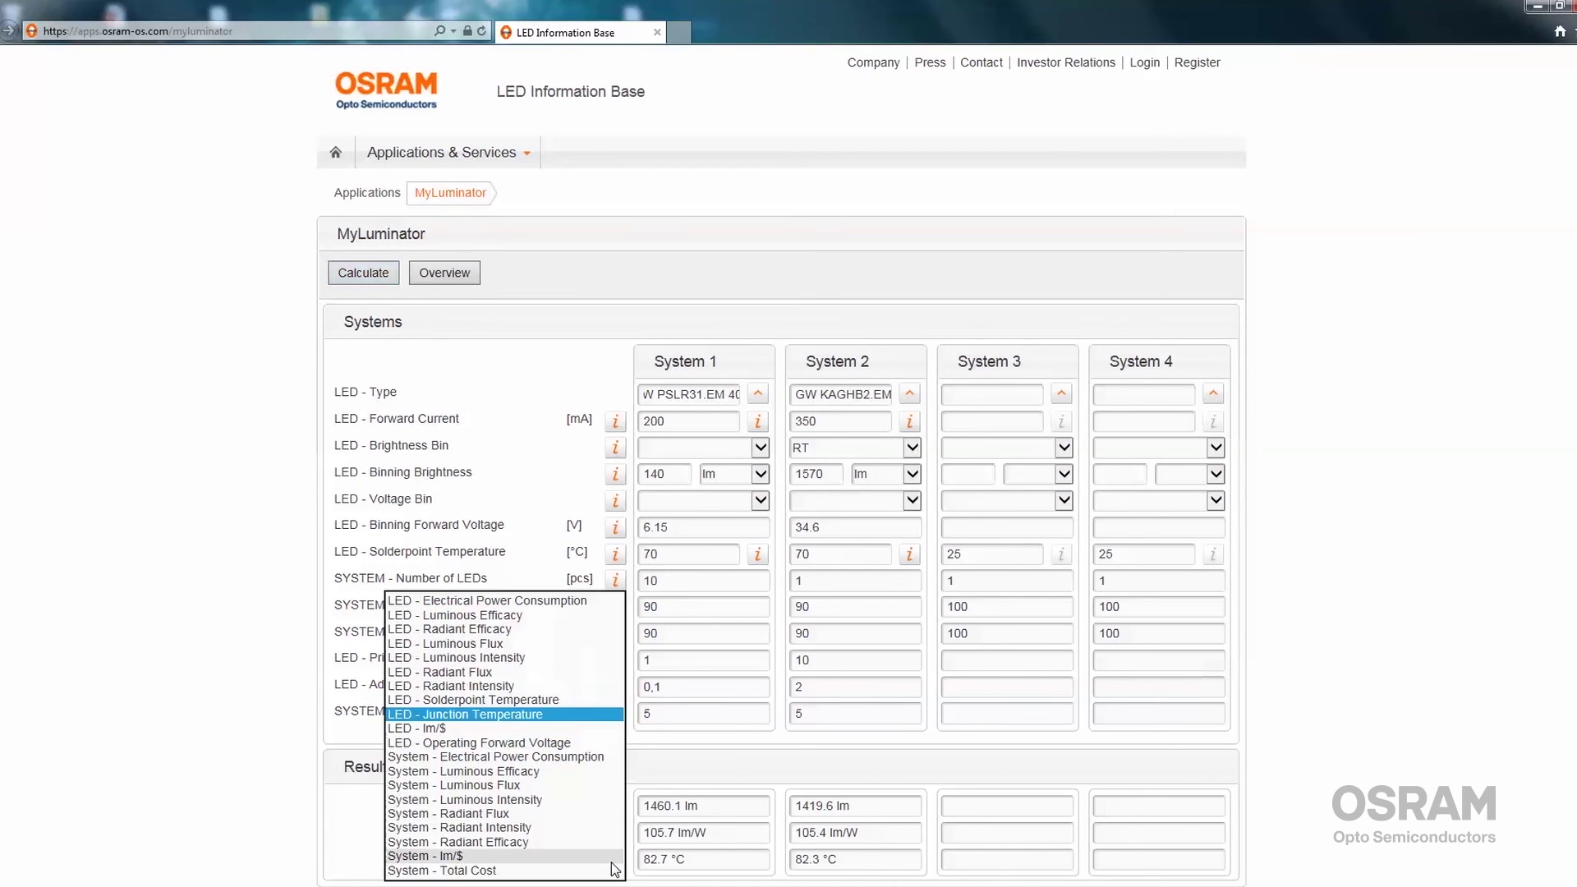
pyautogui.click(507, 872)
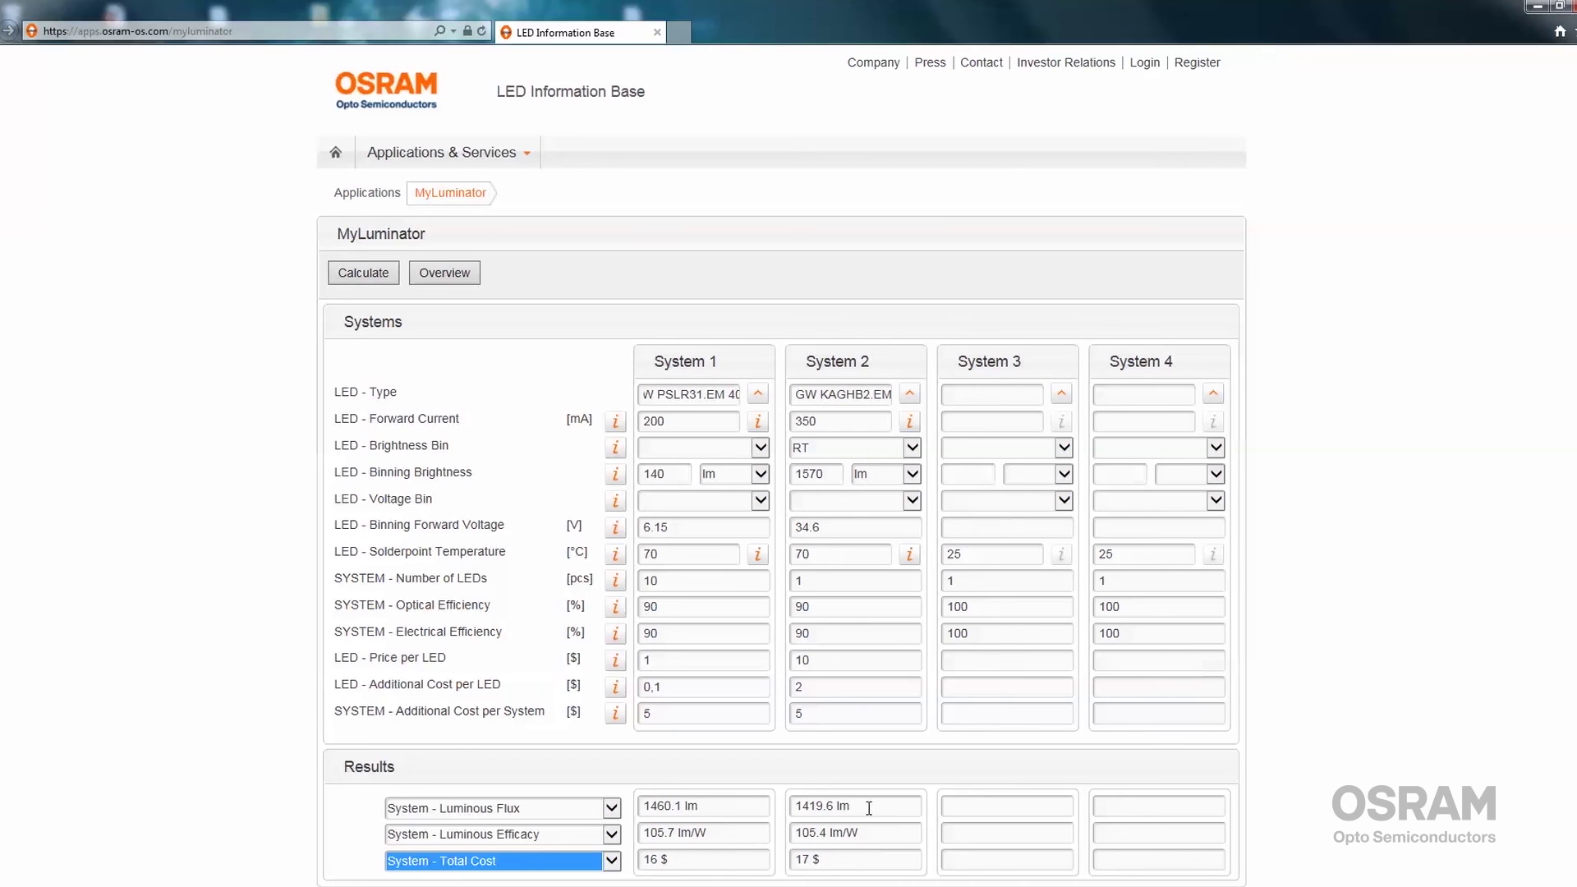
pyautogui.click(868, 763)
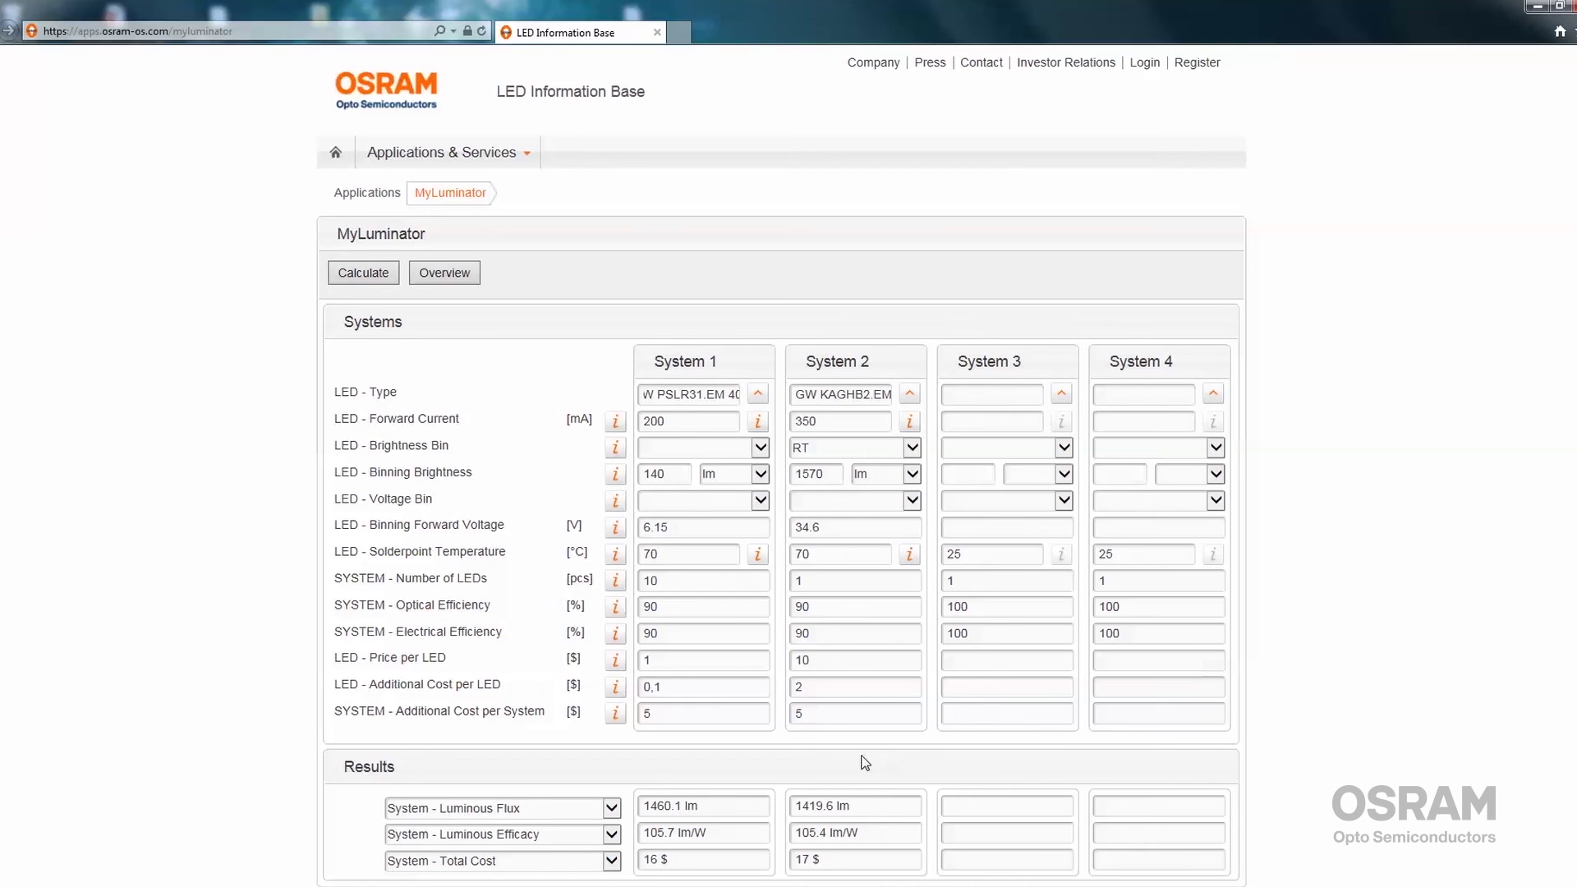